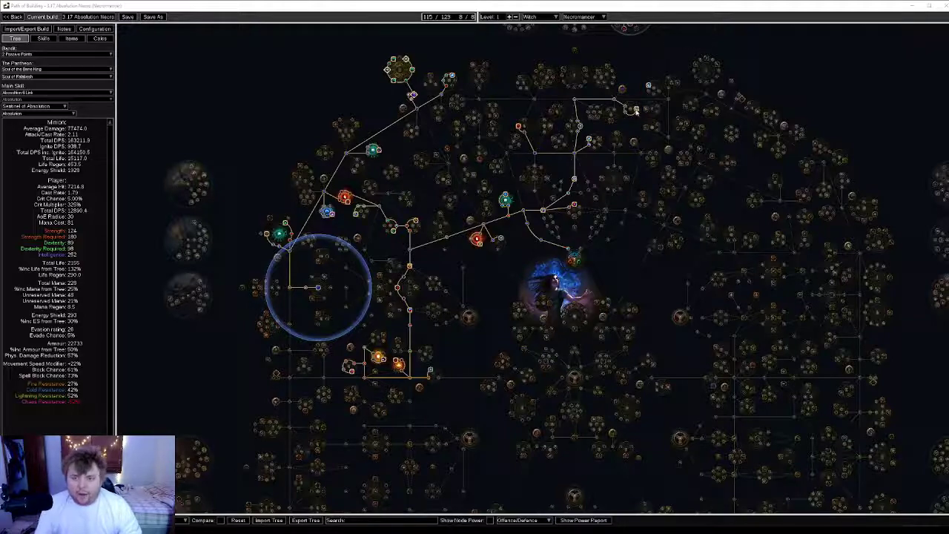
Try the alternate 116-point tree spec, view its lower section, then revert to 115 points
{"action": "mouse_move", "coordinate": [635, 110]}
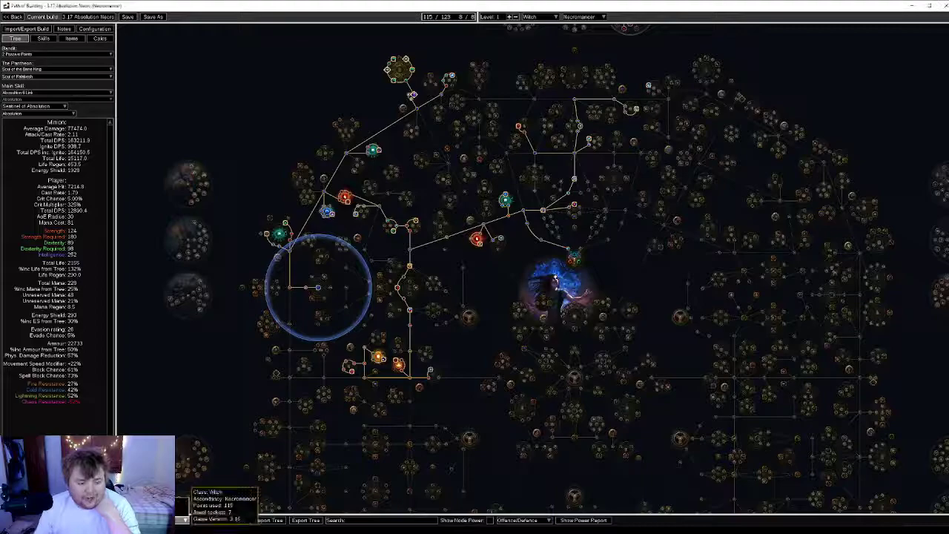
{"action": "left_click", "coordinate": [183, 518]}
{"action": "left_click", "coordinate": [222, 501]}
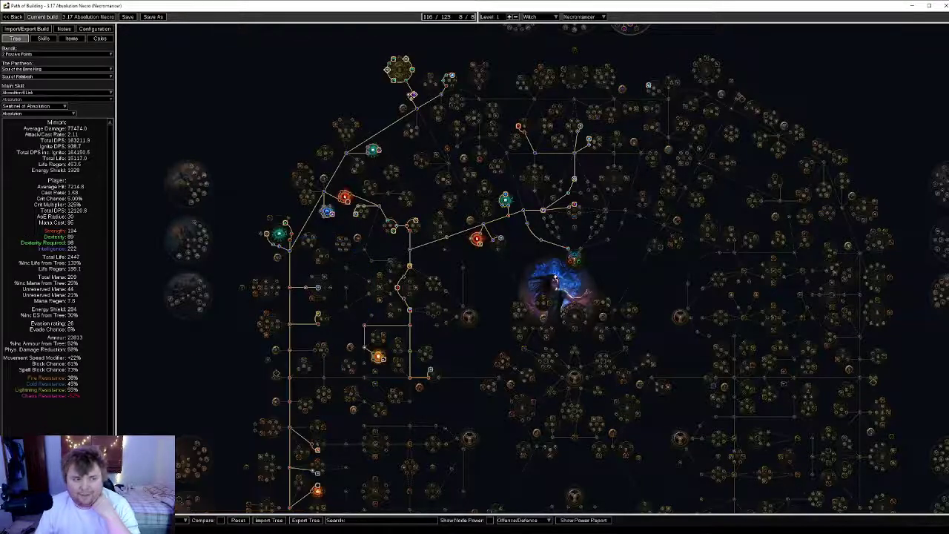
{"action": "left_click_drag", "start_coordinate": [212, 385], "coordinate": [221, 323]}
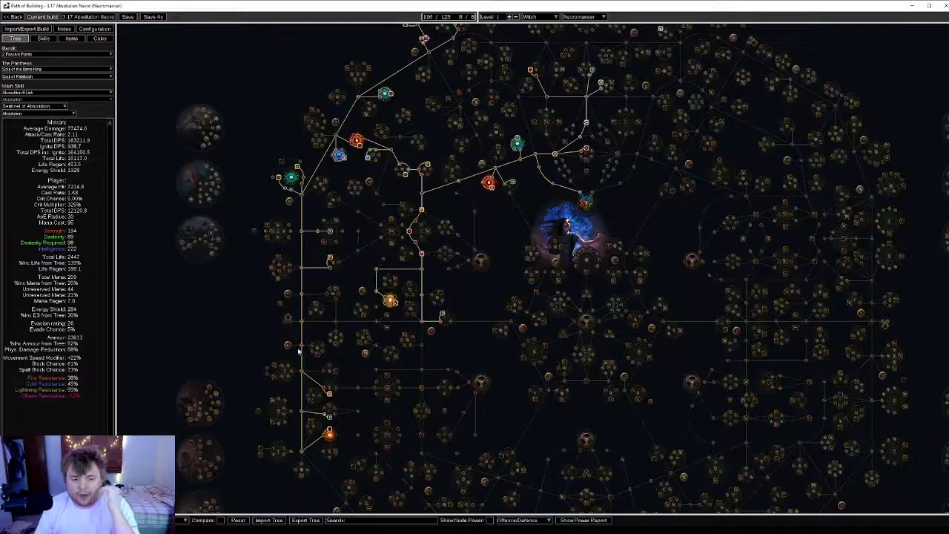
{"action": "key", "text": "ctrl+z"}
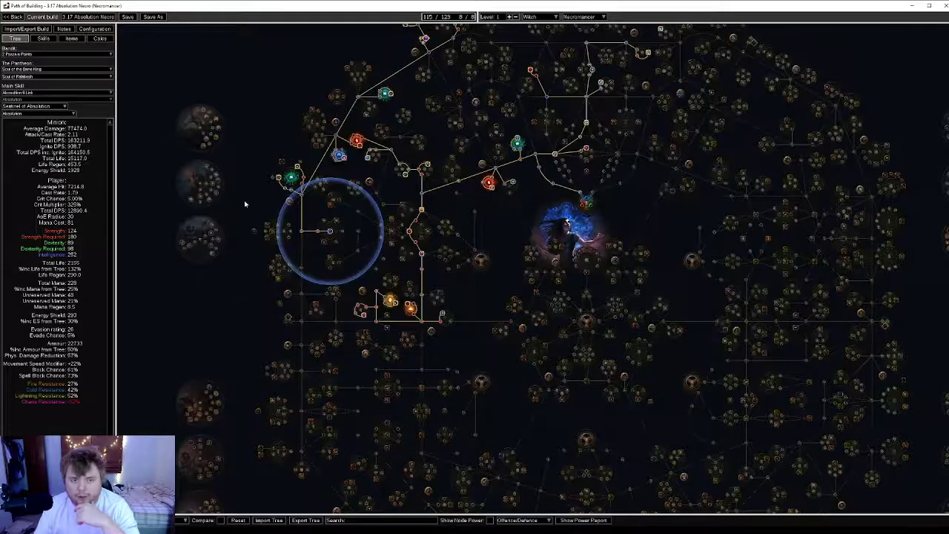
Compare the tree layouts and settle on the 116-point spec with the long left-side chain
{"action": "left_click_drag", "start_coordinate": [248, 207], "coordinate": [247, 218]}
{"action": "left_click_drag", "start_coordinate": [332, 45], "coordinate": [321, 92]}
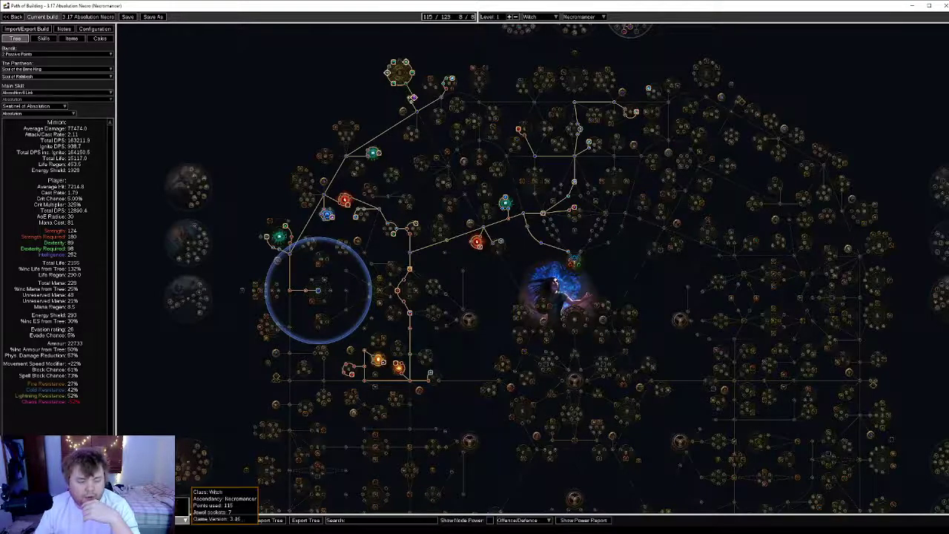
{"action": "mouse_move", "coordinate": [184, 519]}
{"action": "scroll", "coordinate": [183, 519], "scroll_direction": "down", "scroll_amount": 1}
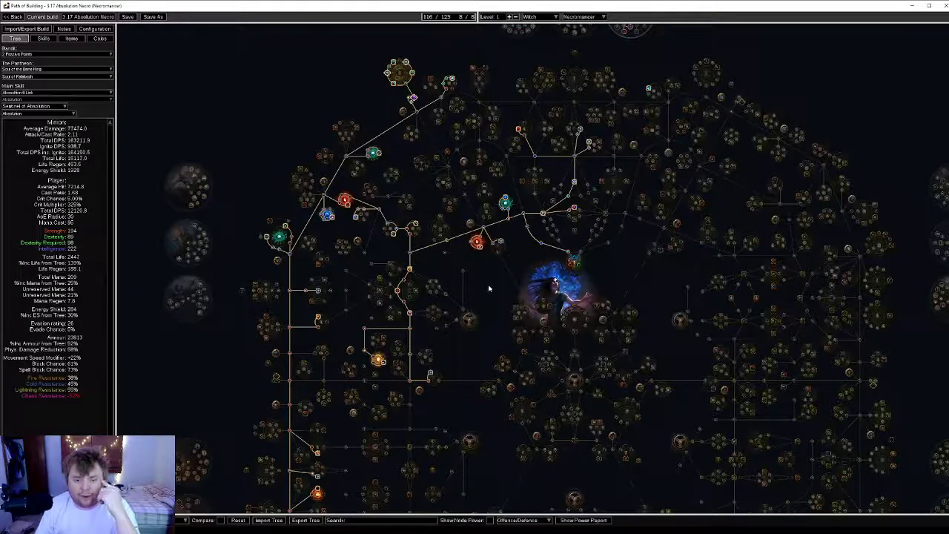
{"action": "left_click_drag", "start_coordinate": [490, 289], "coordinate": [493, 279]}
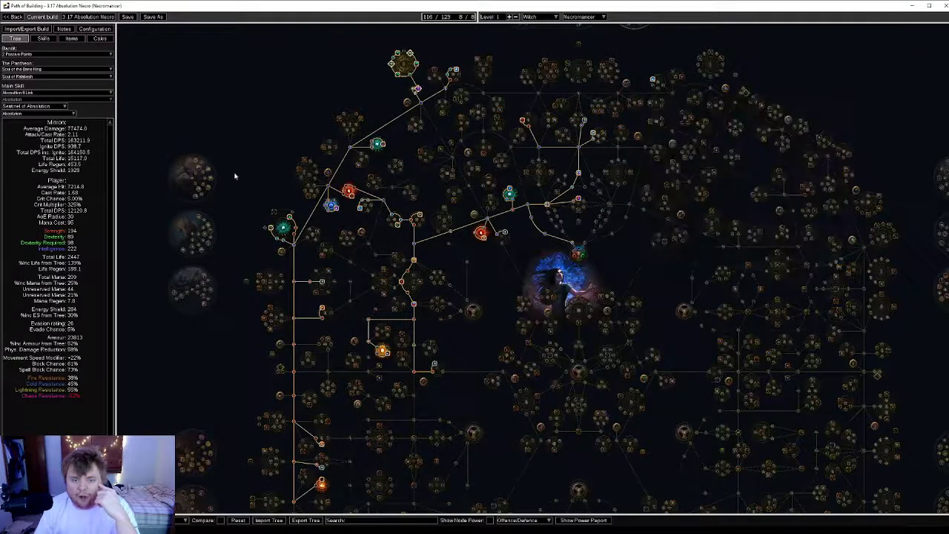
{"action": "left_click_drag", "start_coordinate": [235, 175], "coordinate": [290, 98]}
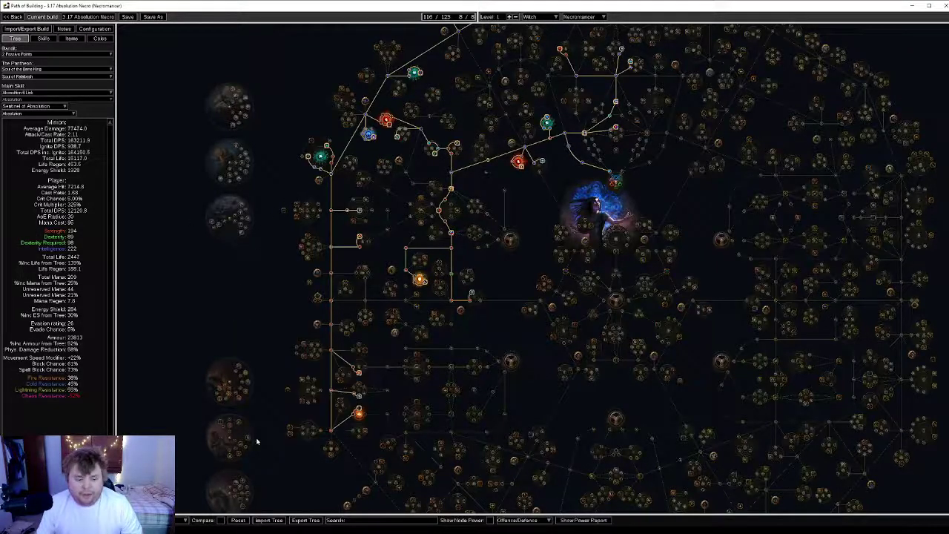
Reselect the 115-point tree spec, check its upper area, then view the Absolution 6 Link skill setup
{"action": "left_click", "coordinate": [186, 520]}
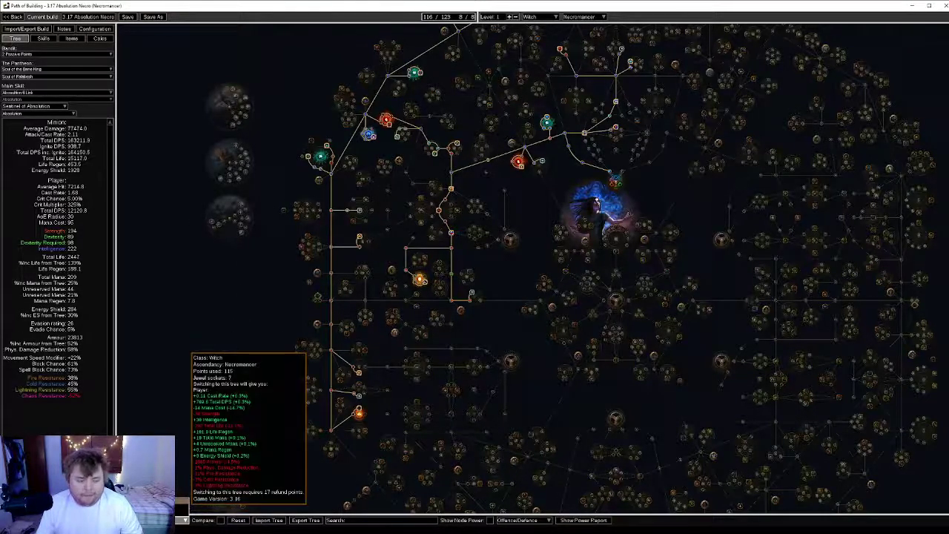
{"action": "left_click", "coordinate": [183, 501]}
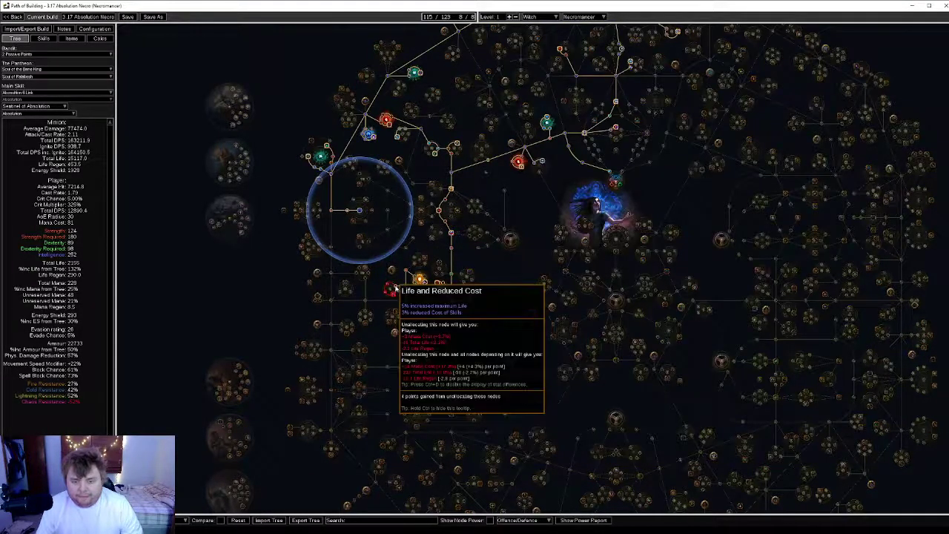
{"action": "mouse_move", "coordinate": [399, 297]}
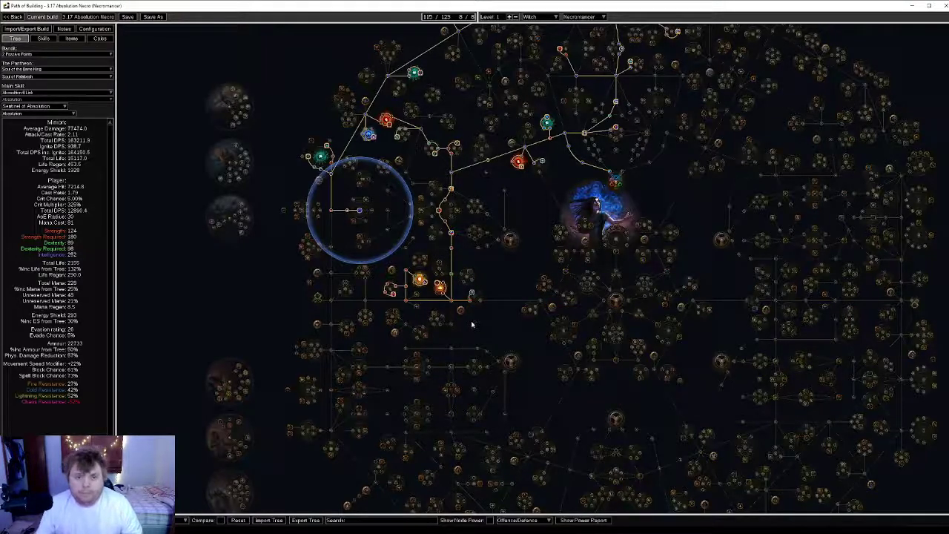
{"action": "left_click_drag", "start_coordinate": [528, 195], "coordinate": [509, 286]}
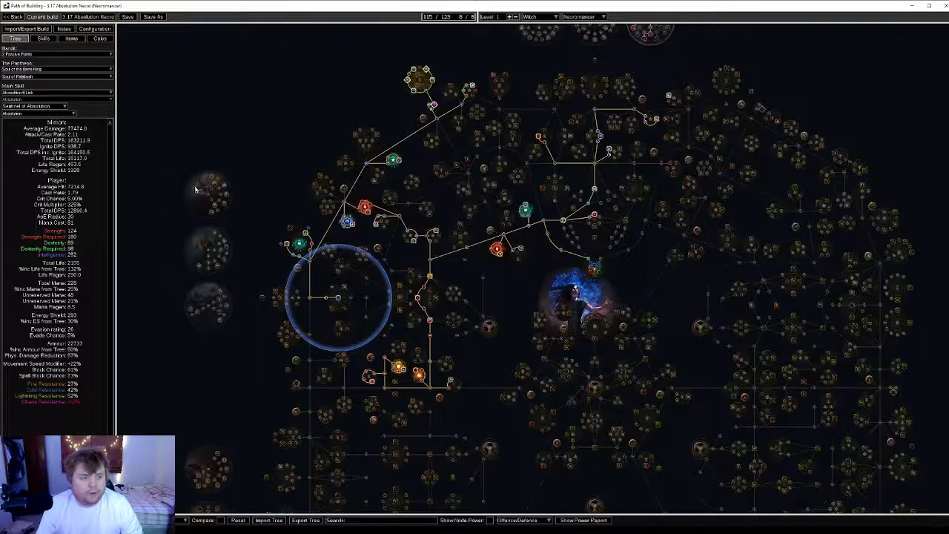
{"action": "left_click", "coordinate": [43, 38]}
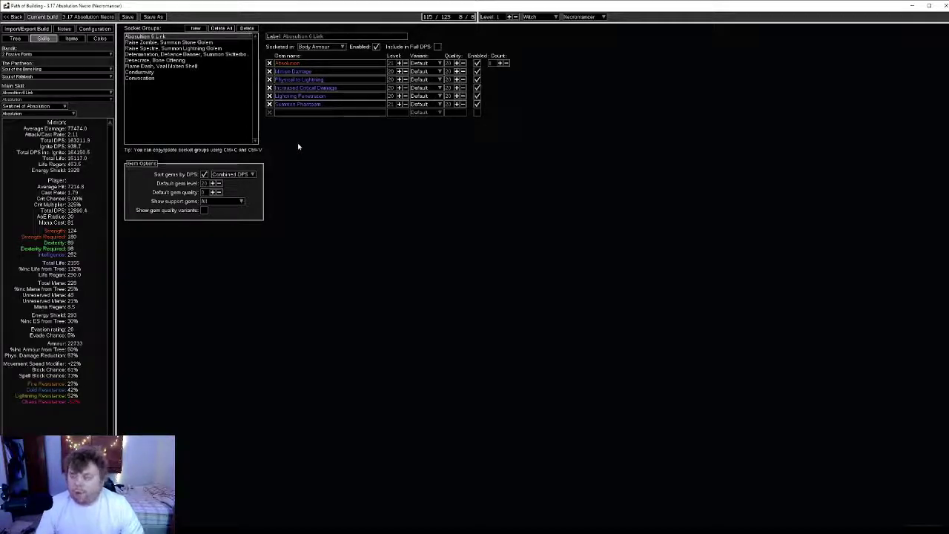
{"action": "mouse_move", "coordinate": [162, 45]}
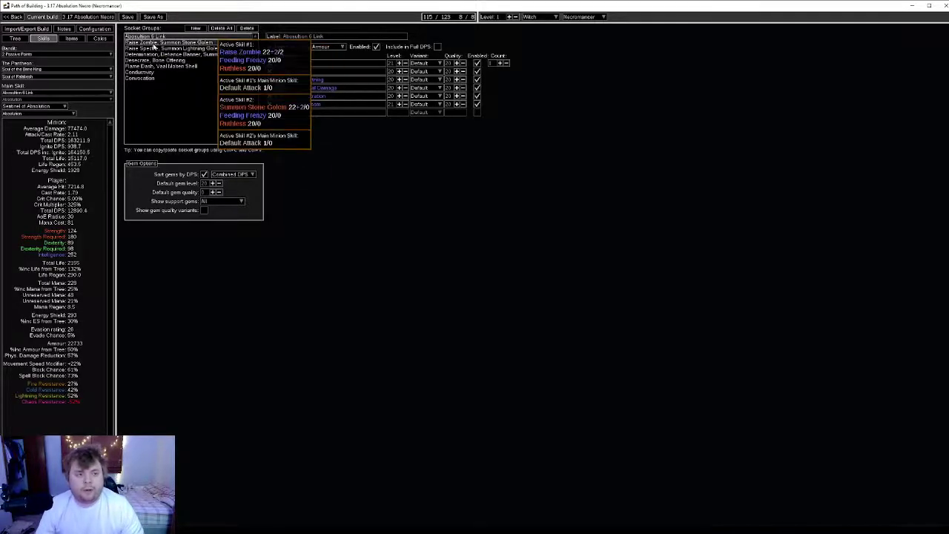
View the Raise Zombie / Summon Stone Golem group, then the Raise Spectre / Summon Lightning Golem group
{"action": "left_click", "coordinate": [158, 42]}
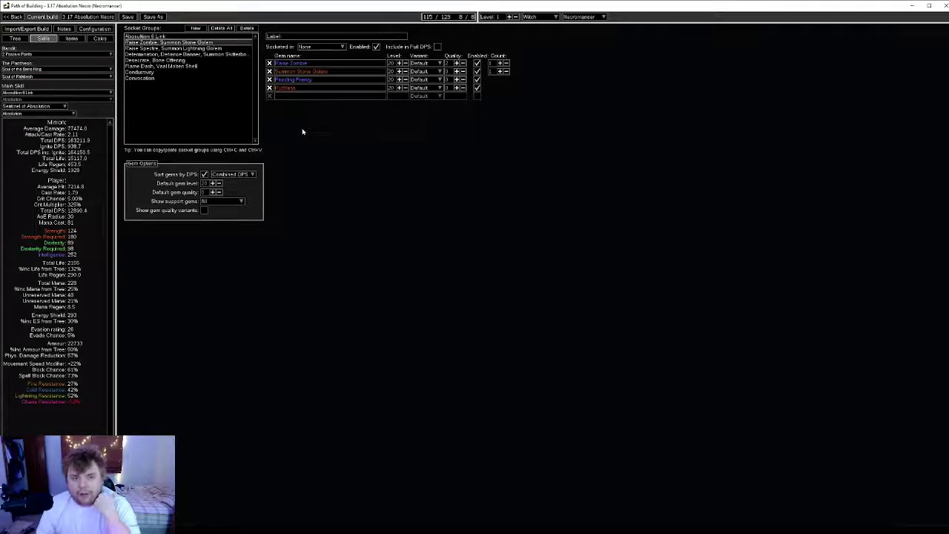
{"action": "mouse_move", "coordinate": [297, 80]}
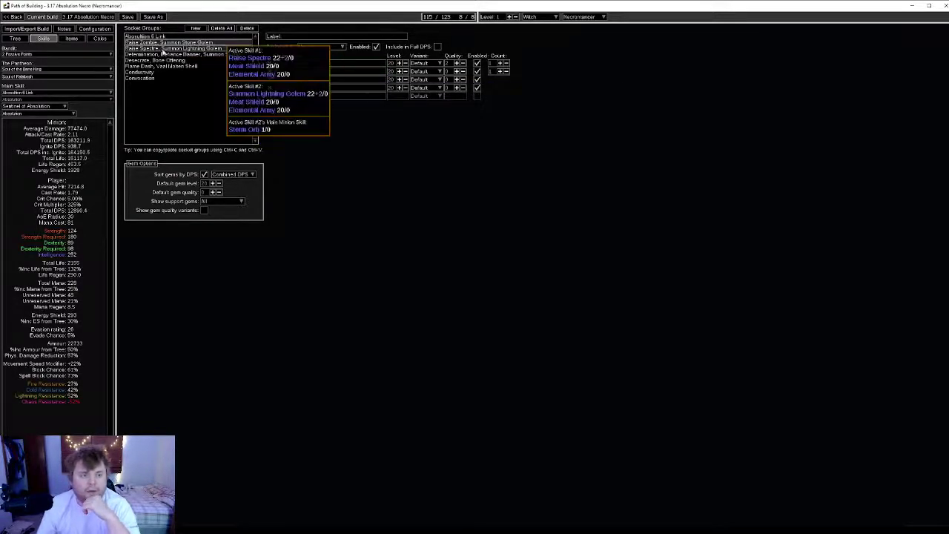
{"action": "left_click", "coordinate": [162, 49]}
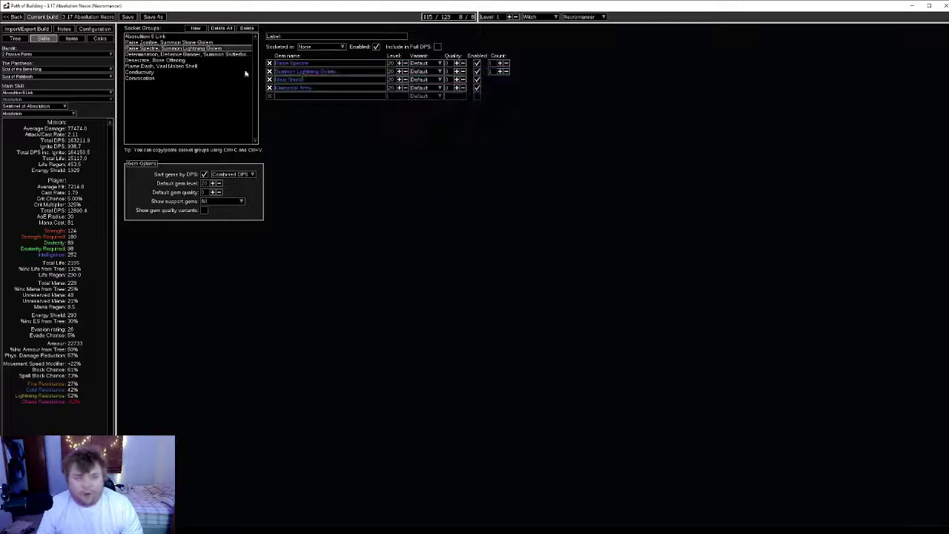
Step through the Determination, Desecrate, Flame Dash, Conductivity and Convocation socket groups
{"action": "left_click", "coordinate": [186, 54]}
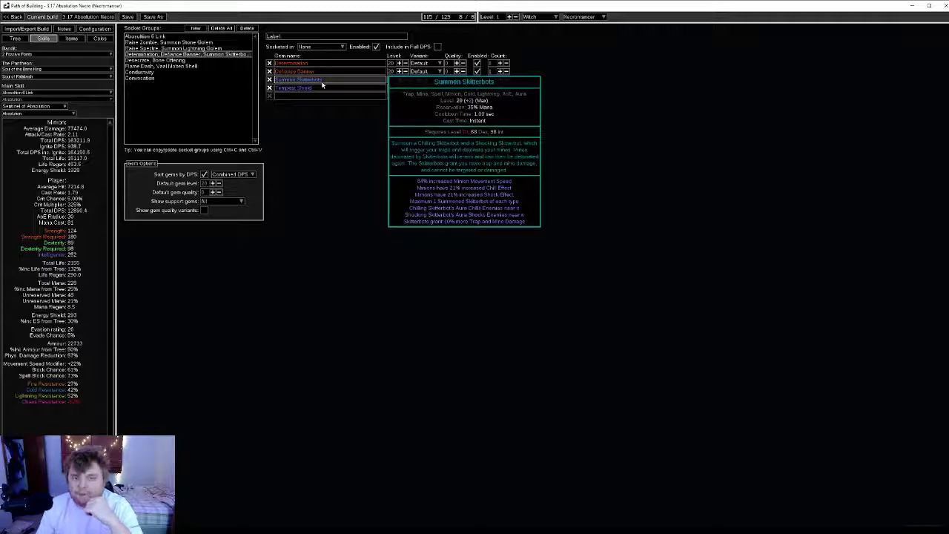
{"action": "left_click", "coordinate": [167, 60]}
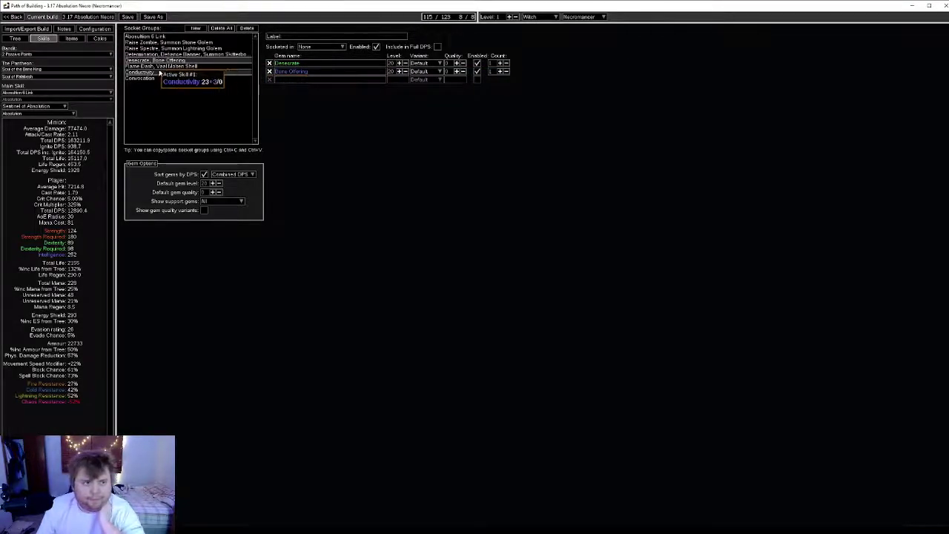
{"action": "left_click", "coordinate": [167, 66]}
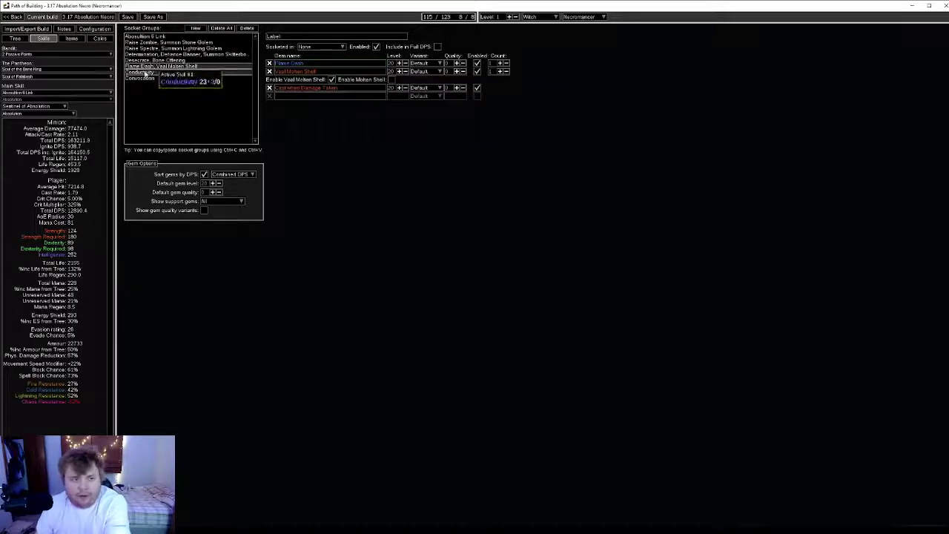
{"action": "left_click", "coordinate": [152, 72]}
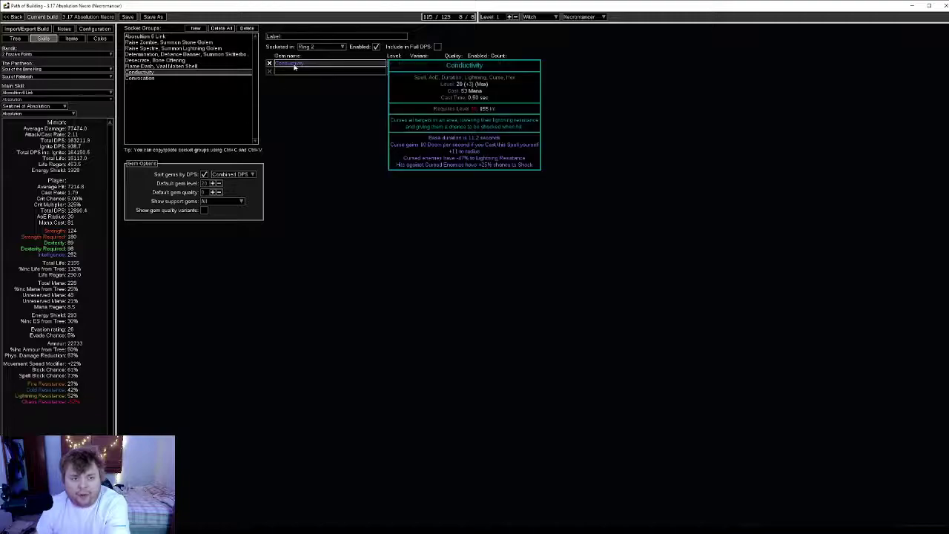
{"action": "left_click", "coordinate": [175, 78]}
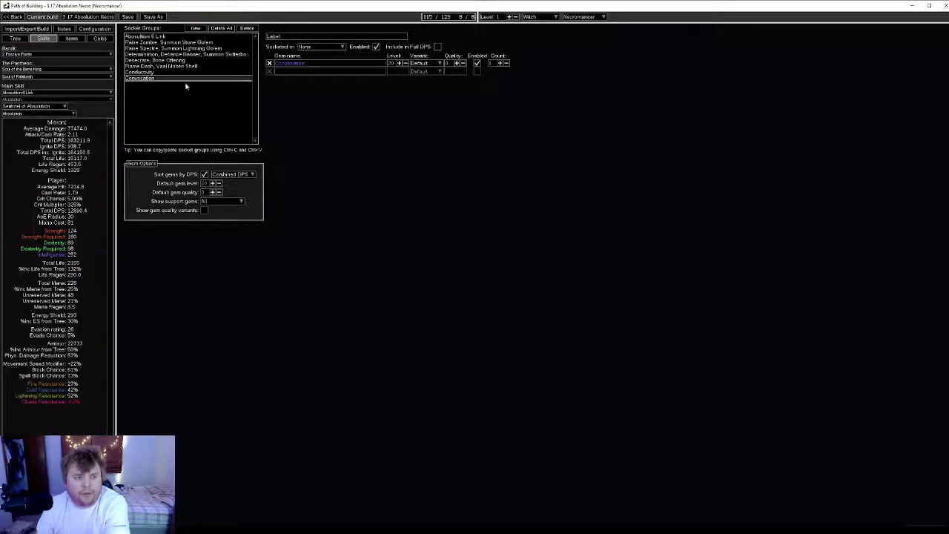
Switch to the other tree spec and view its gear, Large Cluster Jewel and Ghastly Eye jewels
{"action": "left_click", "coordinate": [71, 38]}
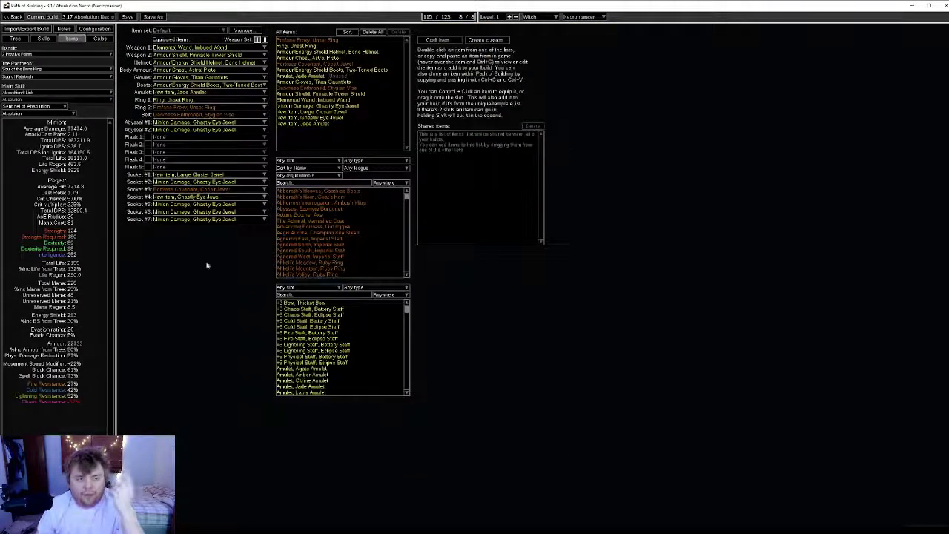
{"action": "mouse_move", "coordinate": [238, 110]}
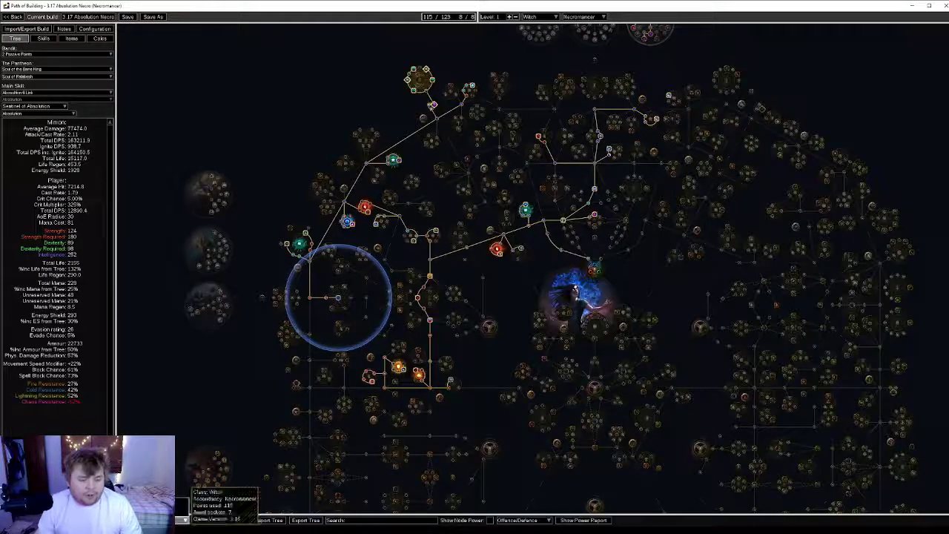
{"action": "left_click", "coordinate": [222, 518]}
{"action": "left_click", "coordinate": [245, 445]}
{"action": "left_click", "coordinate": [69, 38]}
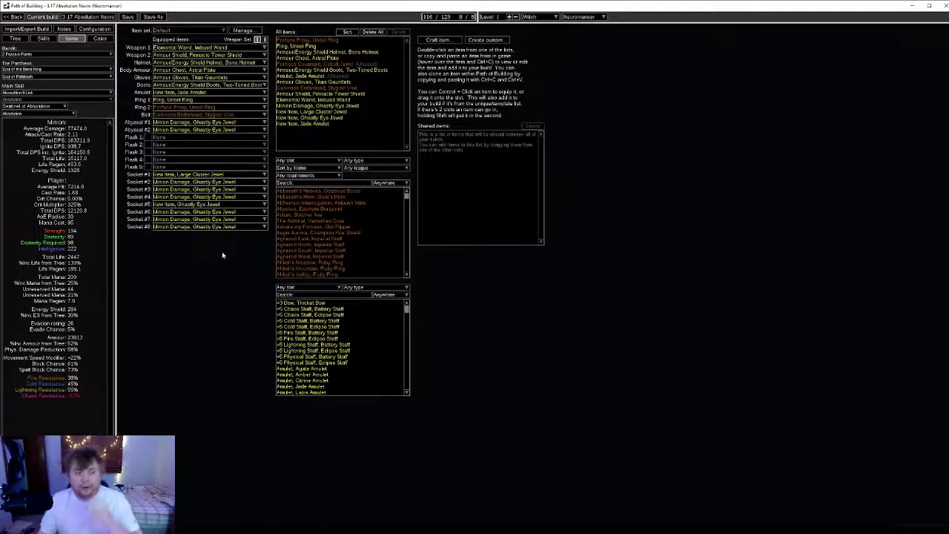
{"action": "mouse_move", "coordinate": [214, 230]}
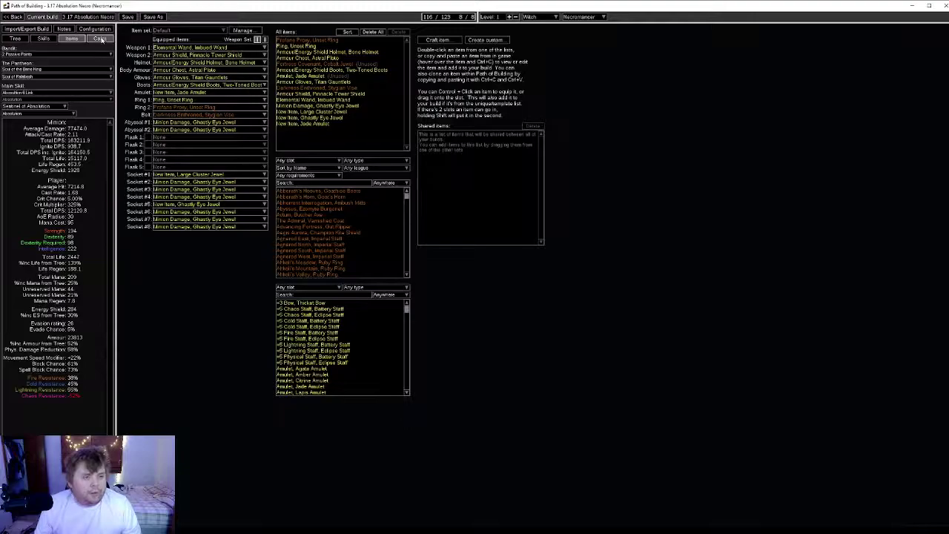
Glance at Calcs, restore the 115-point jewel-socket tree, then switch to the browser's Atlas tree page
{"action": "left_click", "coordinate": [99, 38]}
{"action": "left_click", "coordinate": [16, 38]}
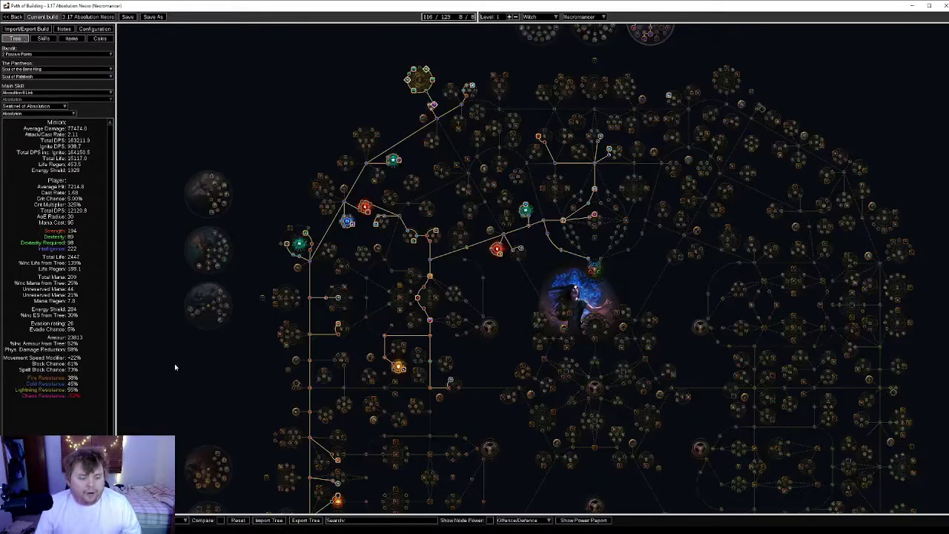
{"action": "left_click", "coordinate": [338, 298]}
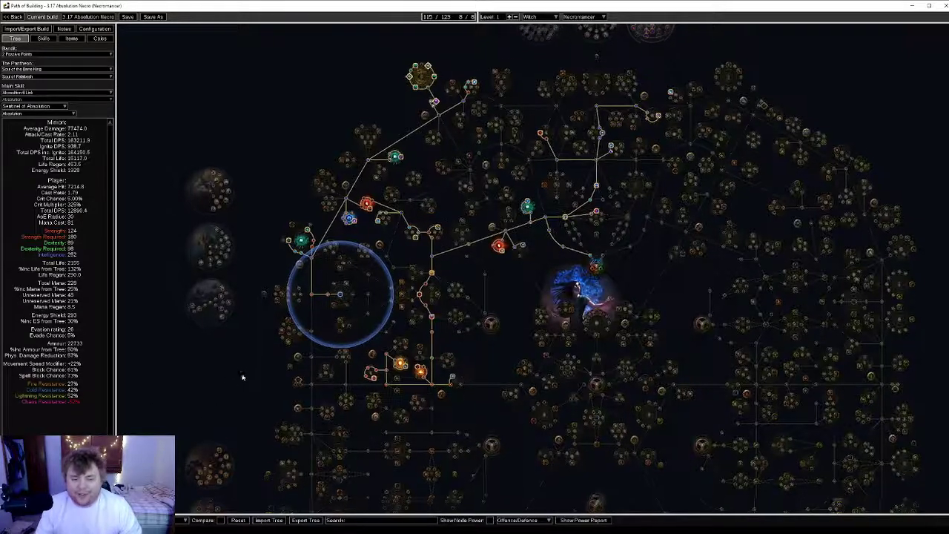
{"action": "left_click_drag", "start_coordinate": [242, 377], "coordinate": [244, 341]}
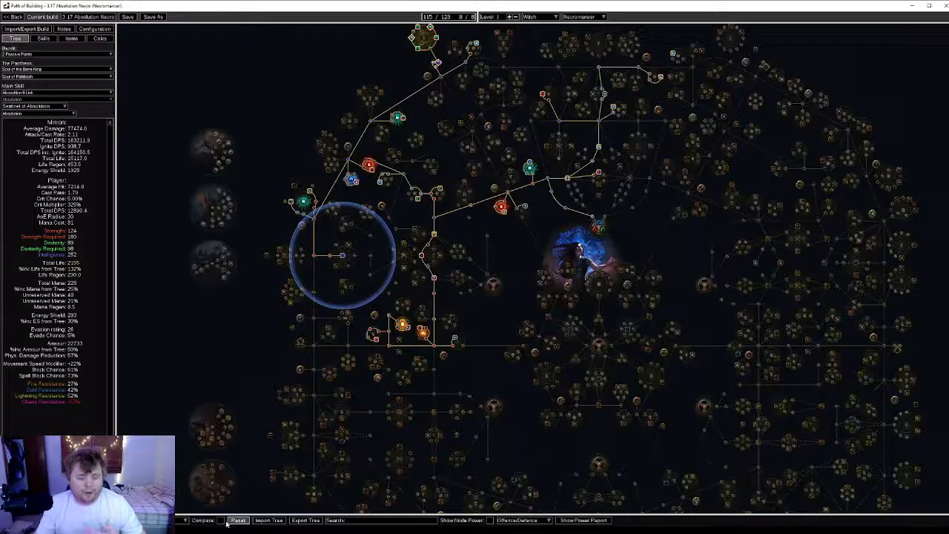
{"action": "mouse_move", "coordinate": [214, 530]}
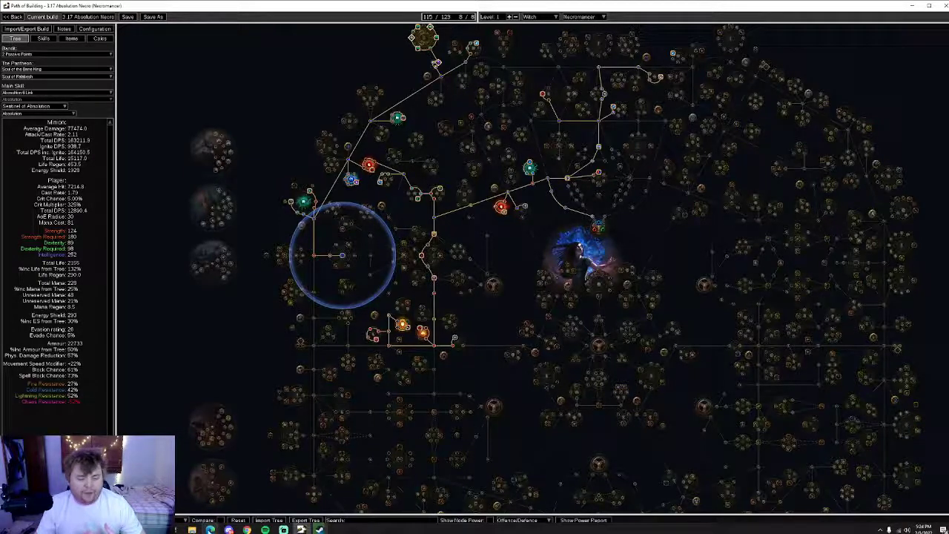
{"action": "left_click", "coordinate": [232, 493]}
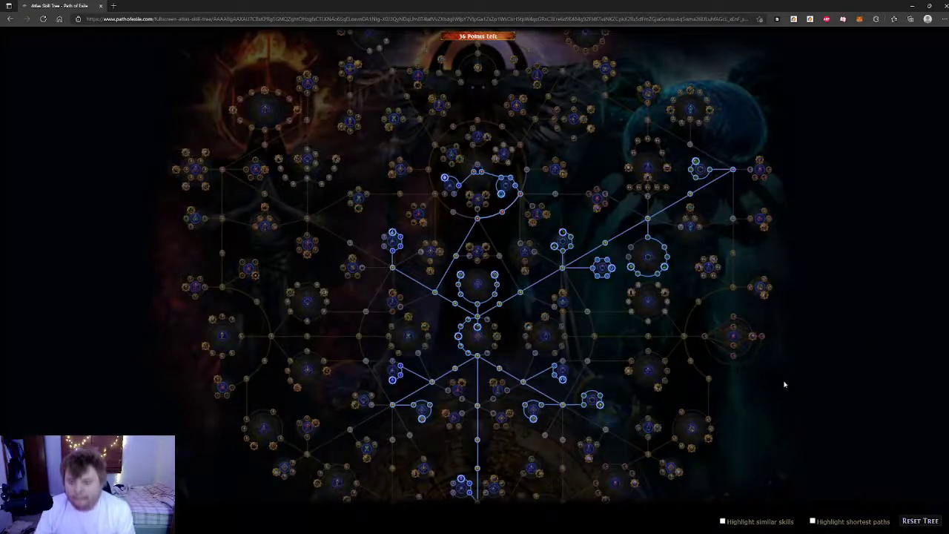
{"action": "left_click_drag", "start_coordinate": [797, 388], "coordinate": [807, 319]}
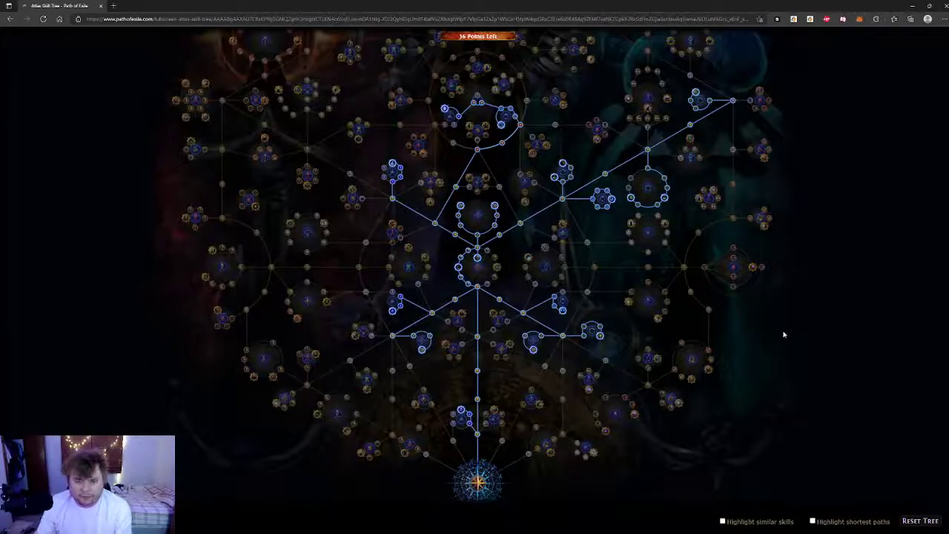
{"action": "scroll", "coordinate": [588, 490], "scroll_direction": "down", "scroll_amount": 1}
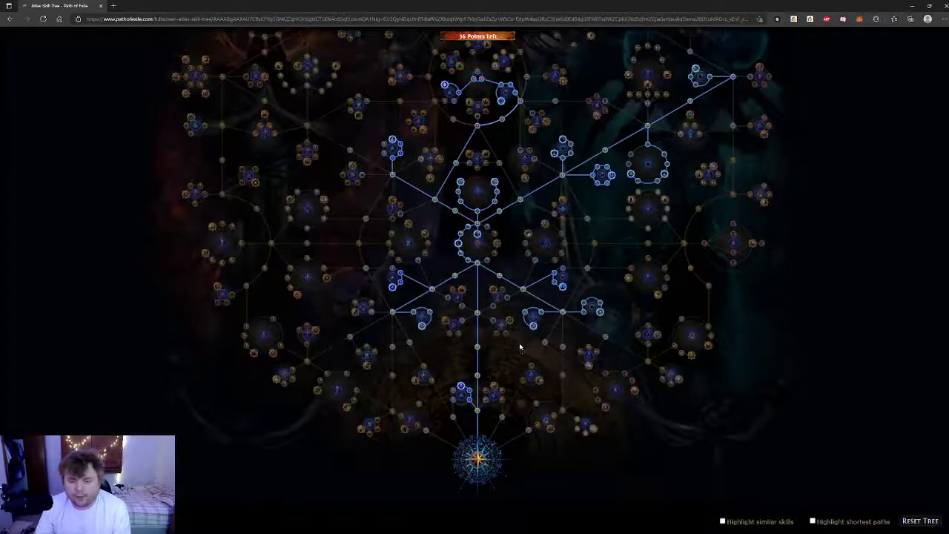
{"action": "left_click_drag", "start_coordinate": [521, 360], "coordinate": [480, 391]}
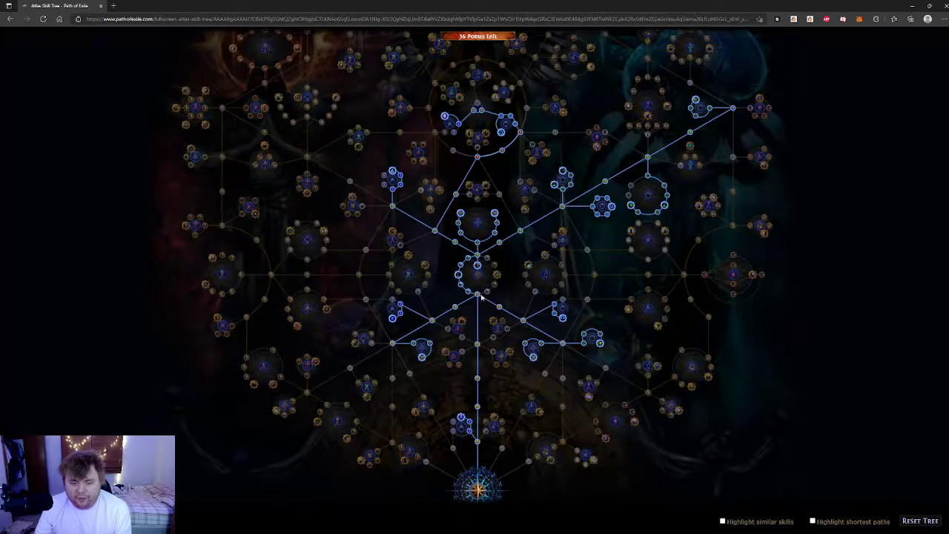
{"action": "mouse_move", "coordinate": [422, 356]}
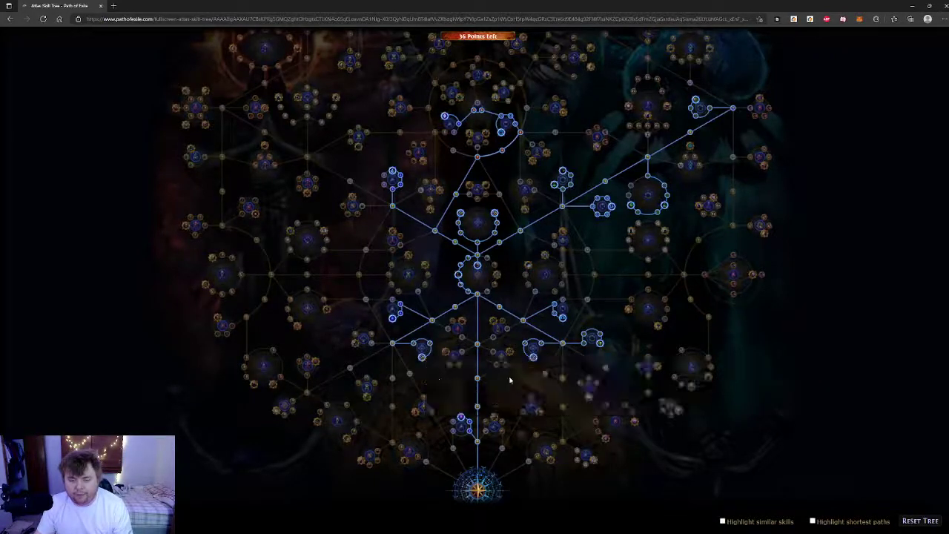
{"action": "mouse_move", "coordinate": [533, 359]}
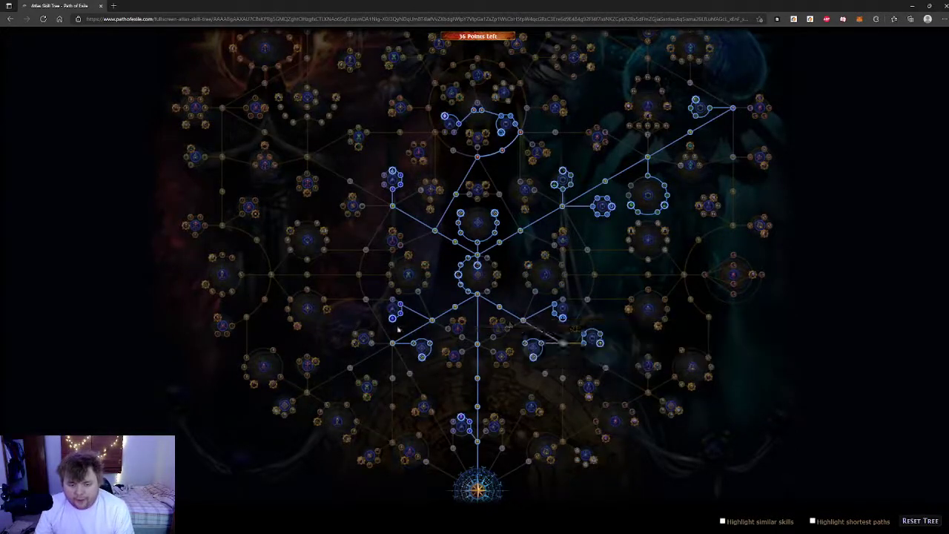
{"action": "mouse_move", "coordinate": [393, 321]}
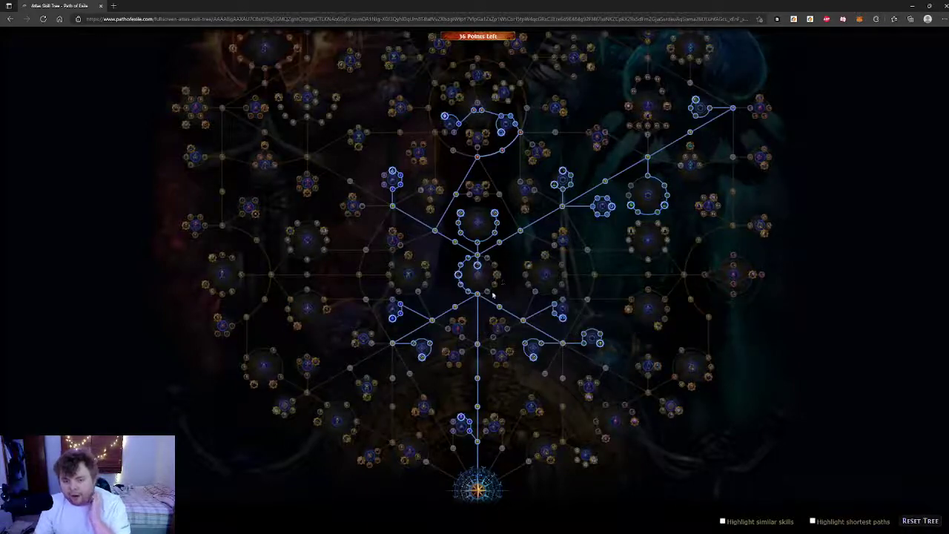
{"action": "mouse_move", "coordinate": [478, 297]}
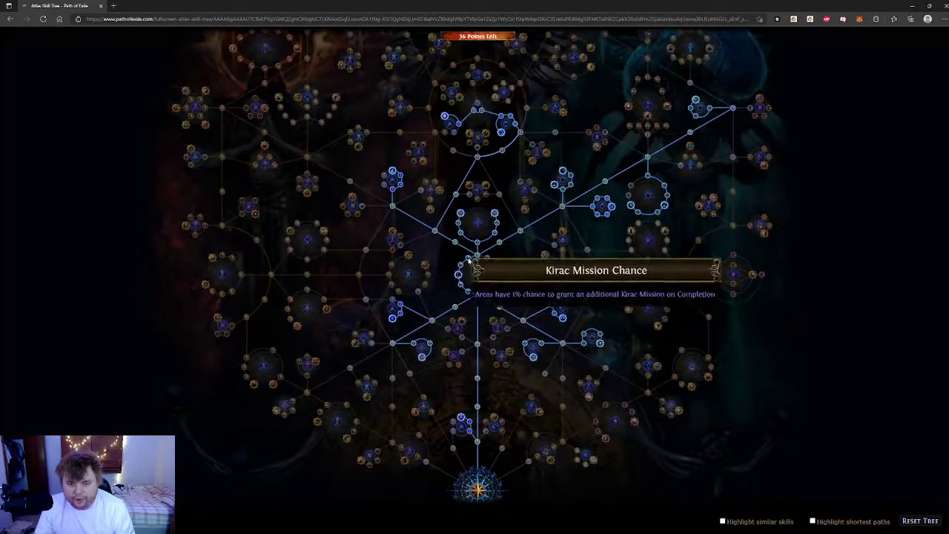
{"action": "mouse_move", "coordinate": [478, 266]}
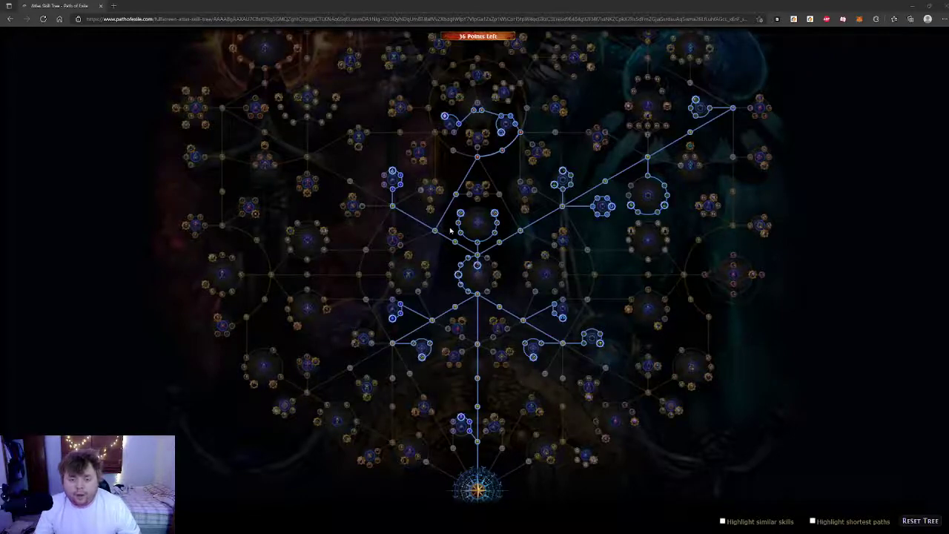
{"action": "mouse_move", "coordinate": [461, 237]}
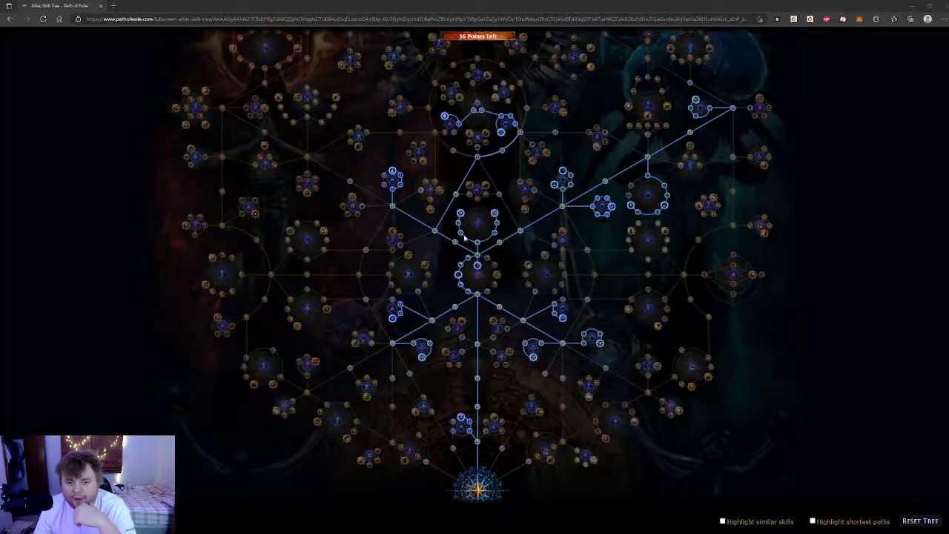
{"action": "mouse_move", "coordinate": [460, 213]}
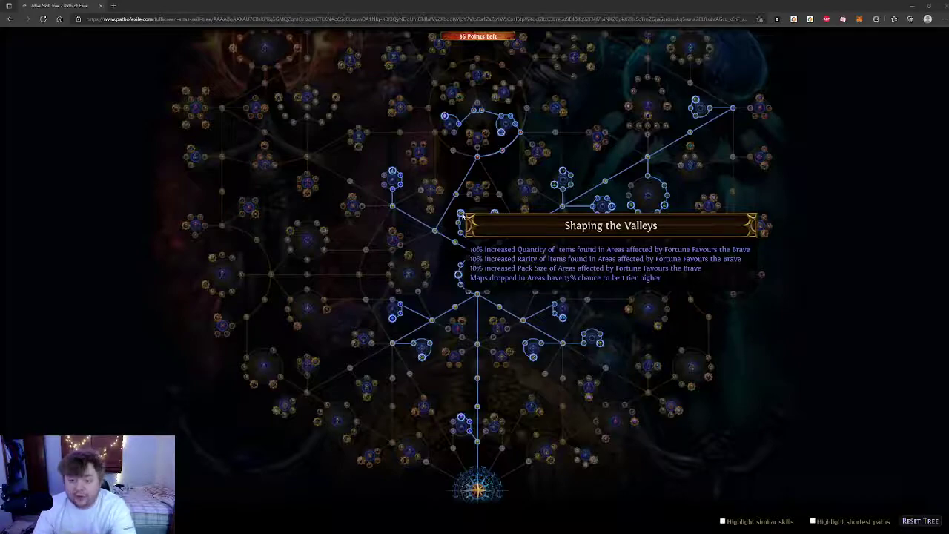
{"action": "mouse_move", "coordinate": [495, 217]}
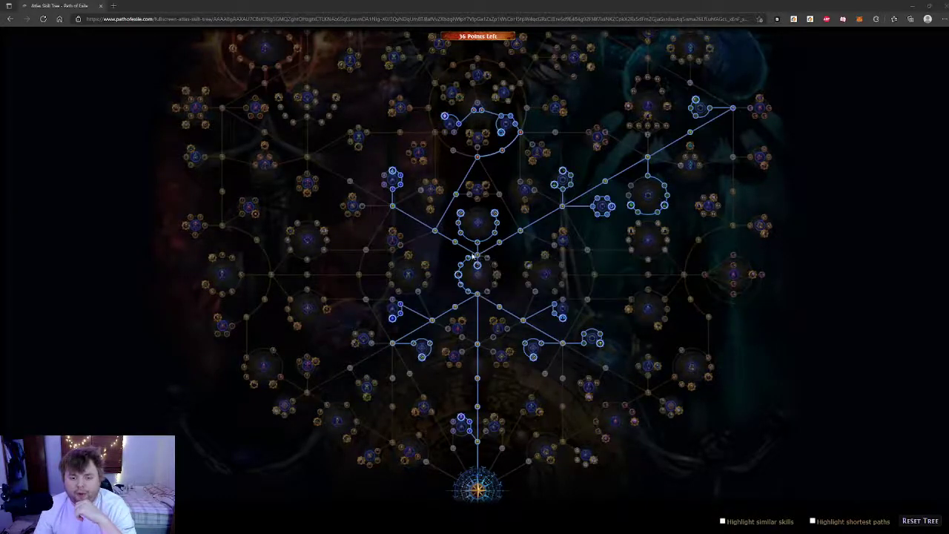
{"action": "mouse_move", "coordinate": [391, 208]}
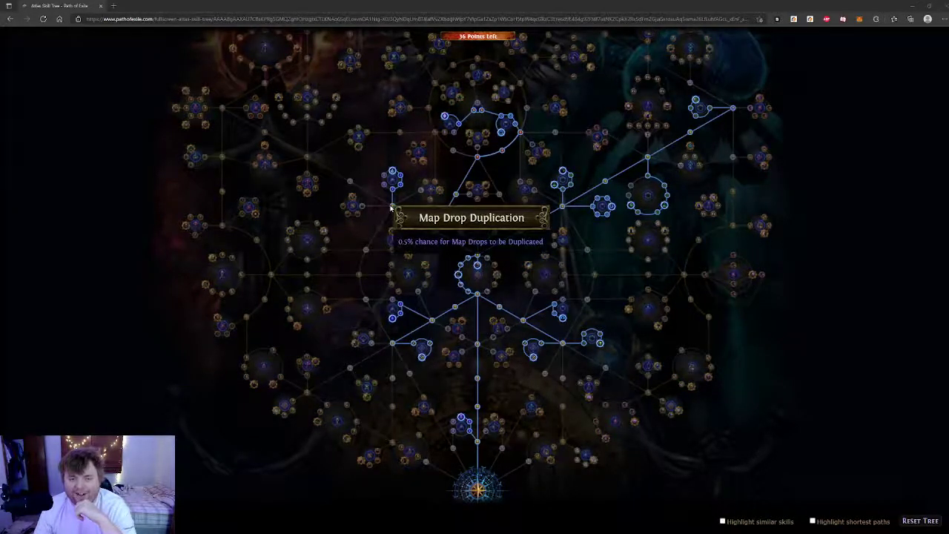
{"action": "mouse_move", "coordinate": [392, 172]}
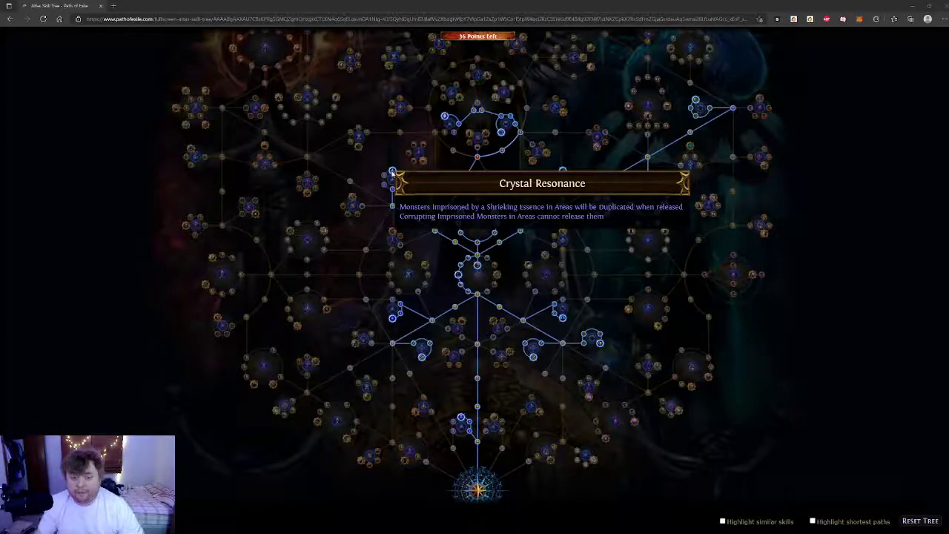
{"action": "mouse_move", "coordinate": [403, 187]}
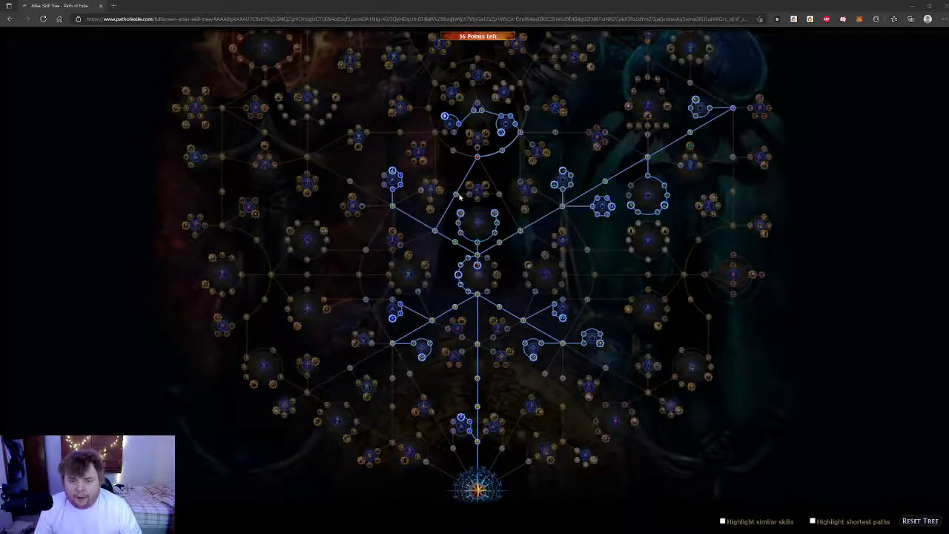
Refund Amplified Energies and the rest of the top essence branch, reaching 45 points left
{"action": "left_click_drag", "start_coordinate": [478, 163], "coordinate": [476, 195]}
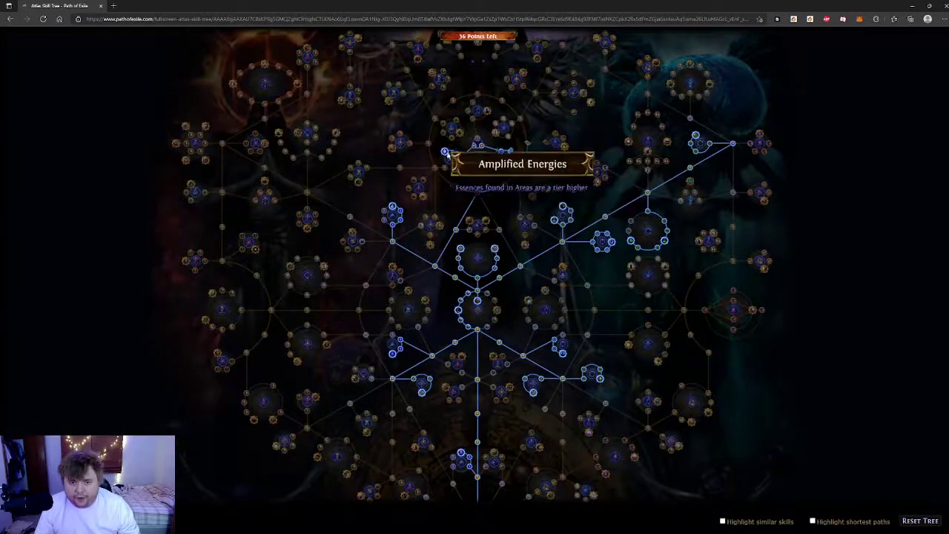
{"action": "left_click", "coordinate": [457, 162]}
{"action": "left_click", "coordinate": [504, 156]}
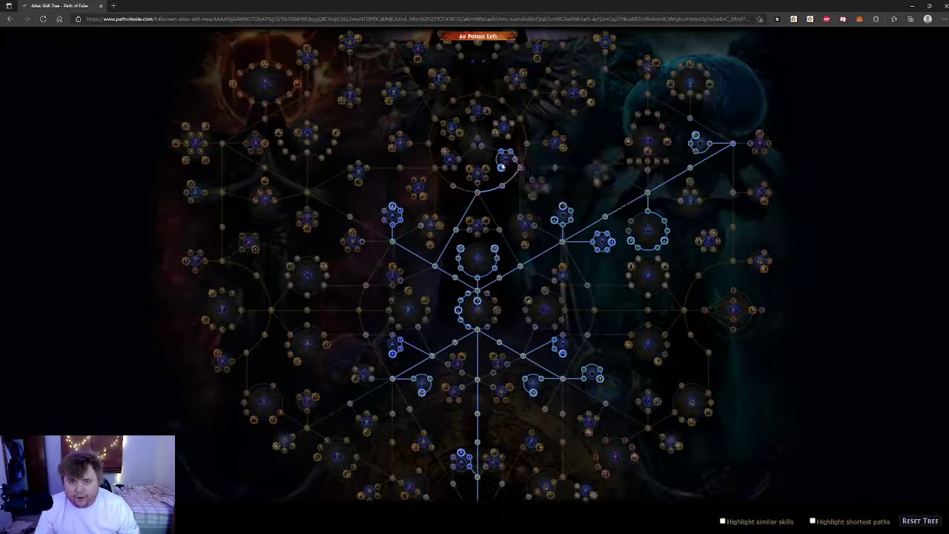
Refund the Harbinger and right-hand nodes, then allocate Essence Chance and the Amplified Energies cluster
{"action": "left_click", "coordinate": [503, 156]}
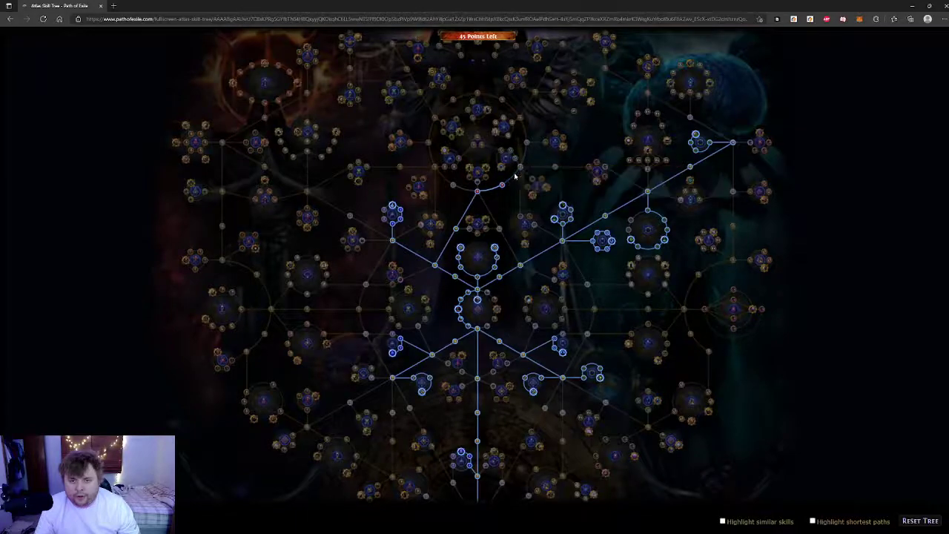
{"action": "left_click", "coordinate": [435, 169]}
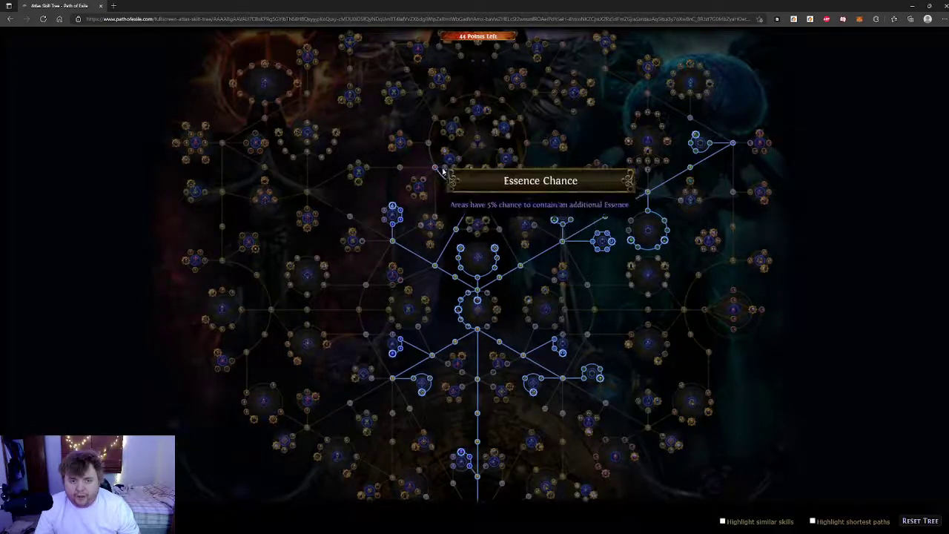
{"action": "left_click", "coordinate": [445, 156]}
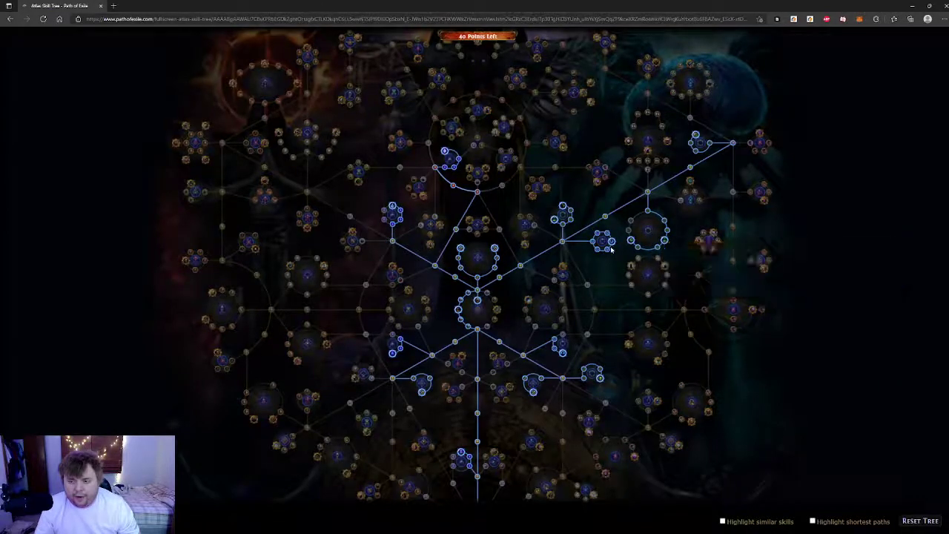
{"action": "mouse_move", "coordinate": [599, 252]}
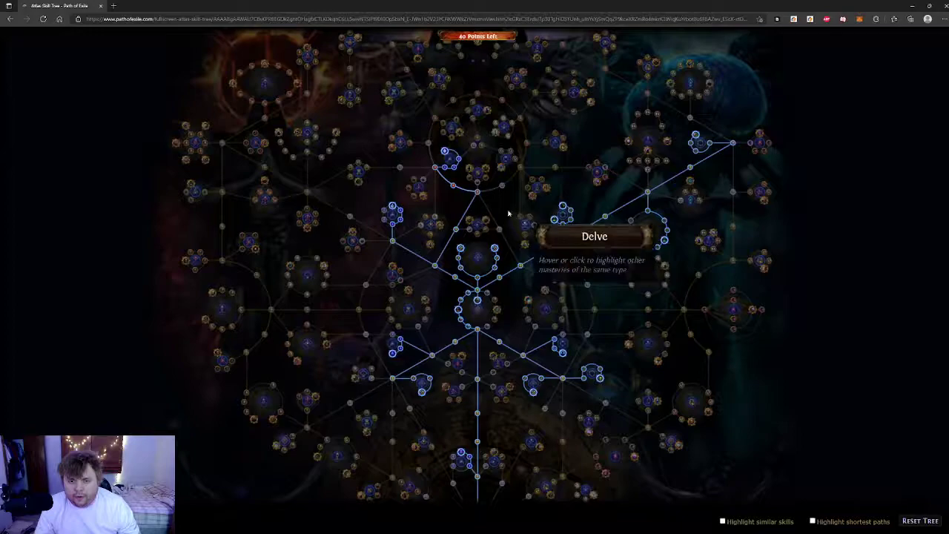
Allocate Item Quantity and Rarity, First Wave and Additional Harbinger Chance, leaving 33 points unspent
{"action": "left_click", "coordinate": [475, 147]}
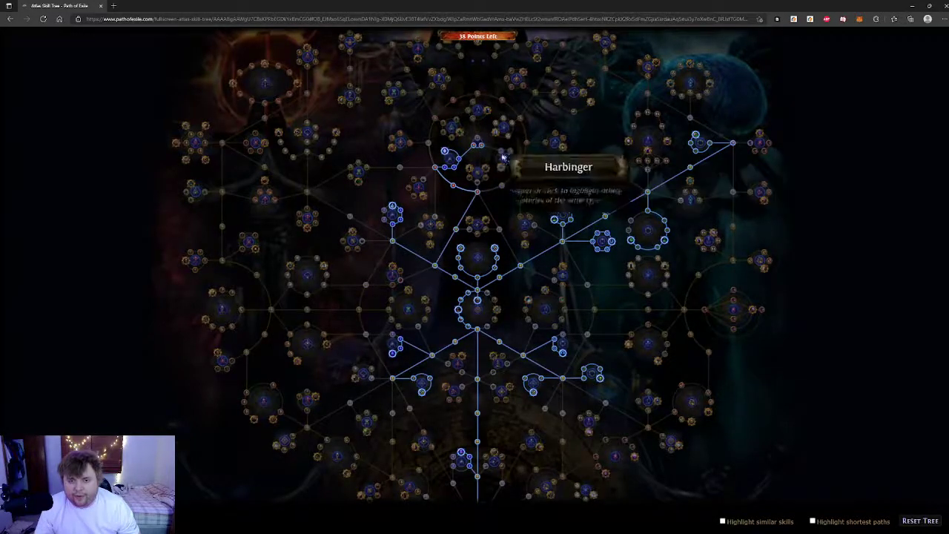
{"action": "left_click", "coordinate": [502, 163]}
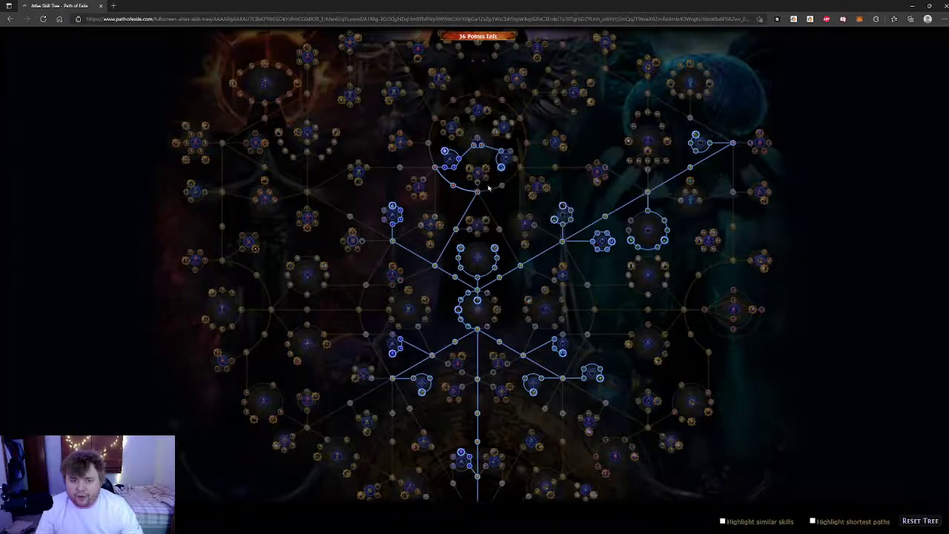
{"action": "left_click", "coordinate": [517, 160]}
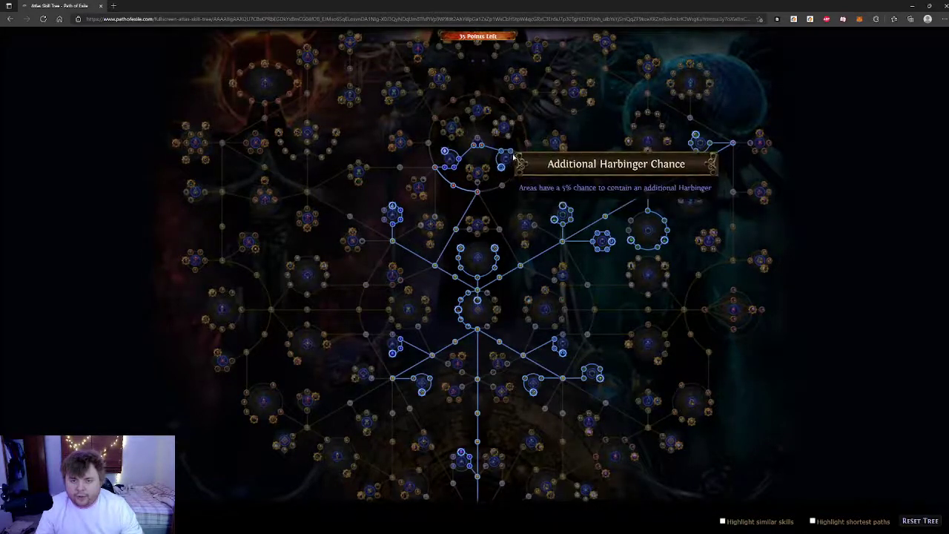
{"action": "left_click", "coordinate": [501, 190]}
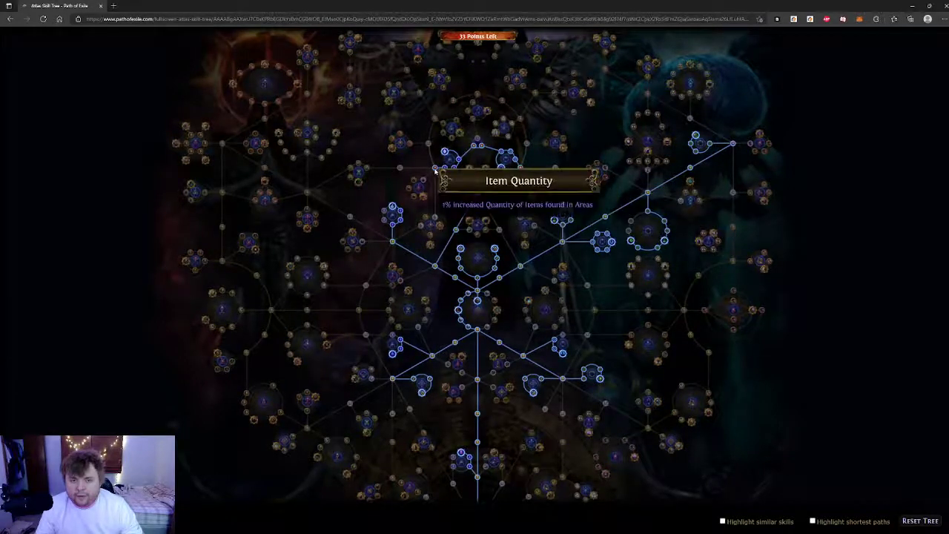
Refund one Harbinger-path node so 36 atlas points remain
{"action": "left_click", "coordinate": [535, 185]}
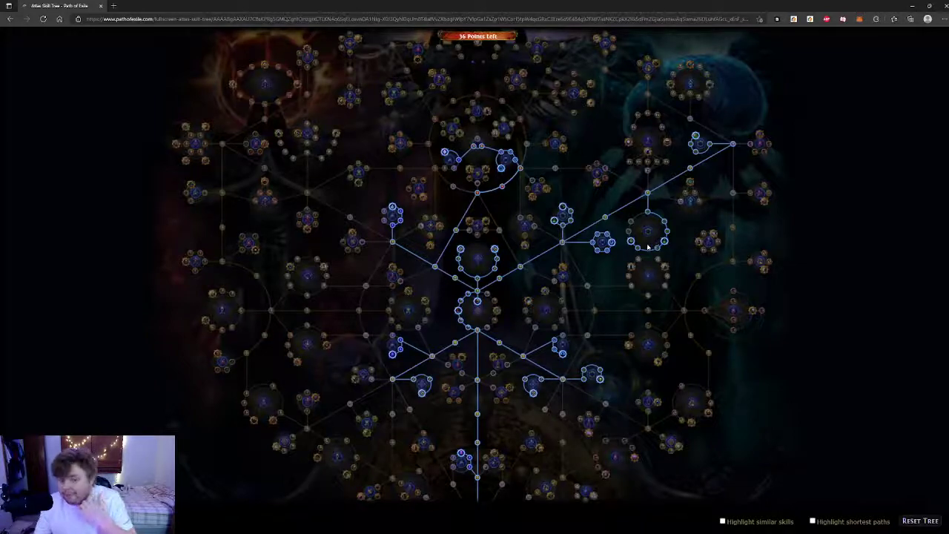
Refund Abyss Chance, Map Drop Duplication, Abyssal Depths, Votive Hoard and Abyss Monster Count, reaching 60 points
{"action": "left_click", "coordinate": [693, 145]}
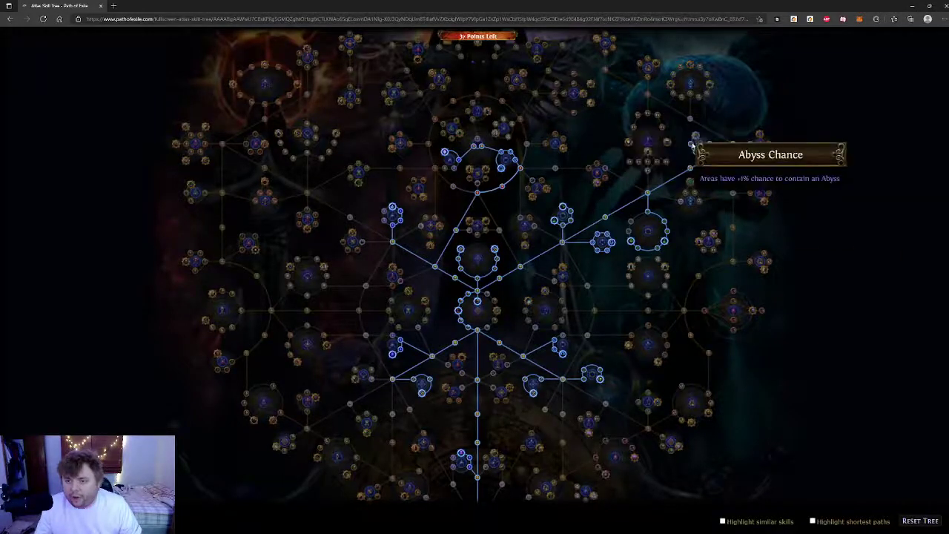
{"action": "left_click", "coordinate": [691, 172]}
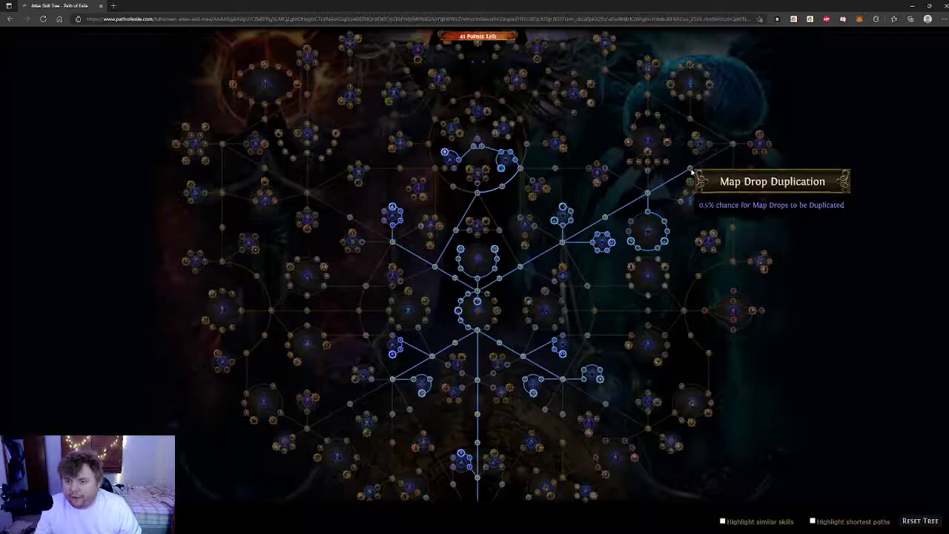
{"action": "left_click", "coordinate": [691, 172]}
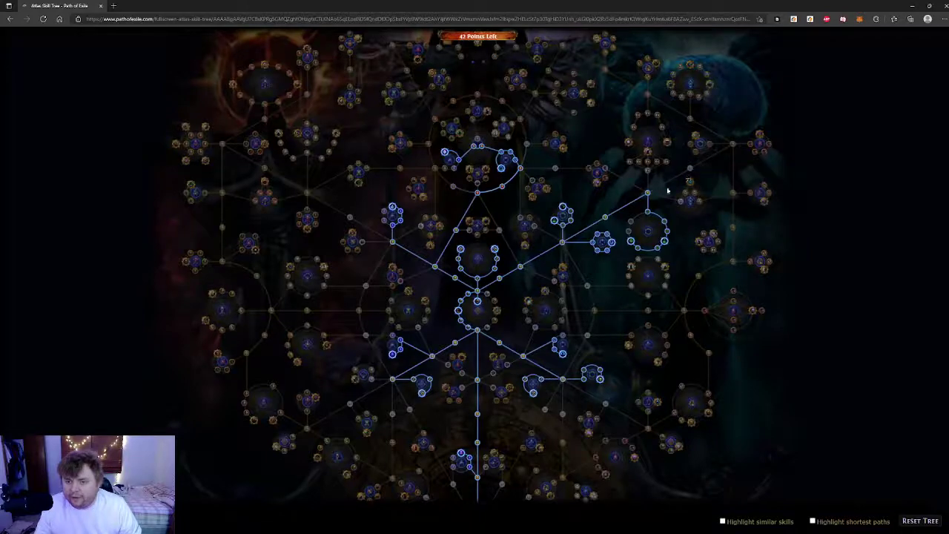
{"action": "left_click", "coordinate": [657, 250]}
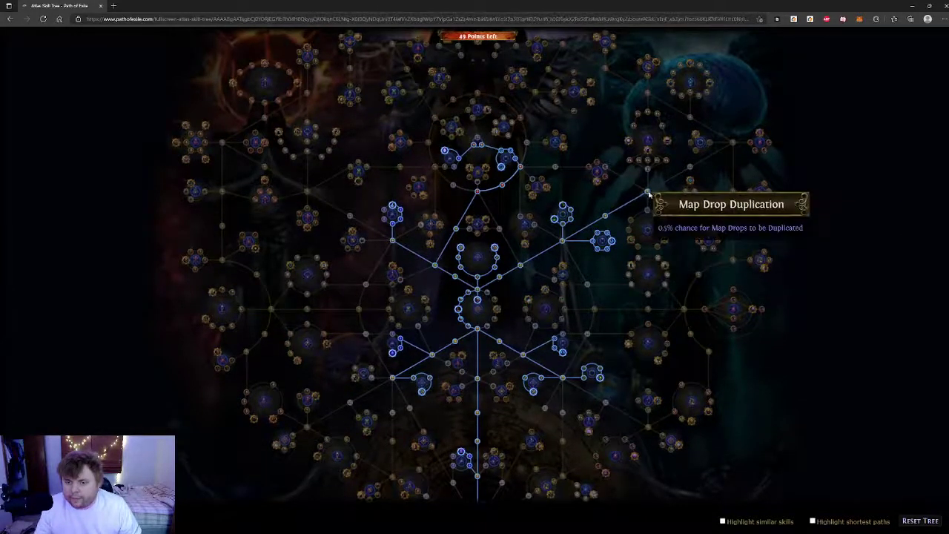
{"action": "left_click", "coordinate": [605, 215]}
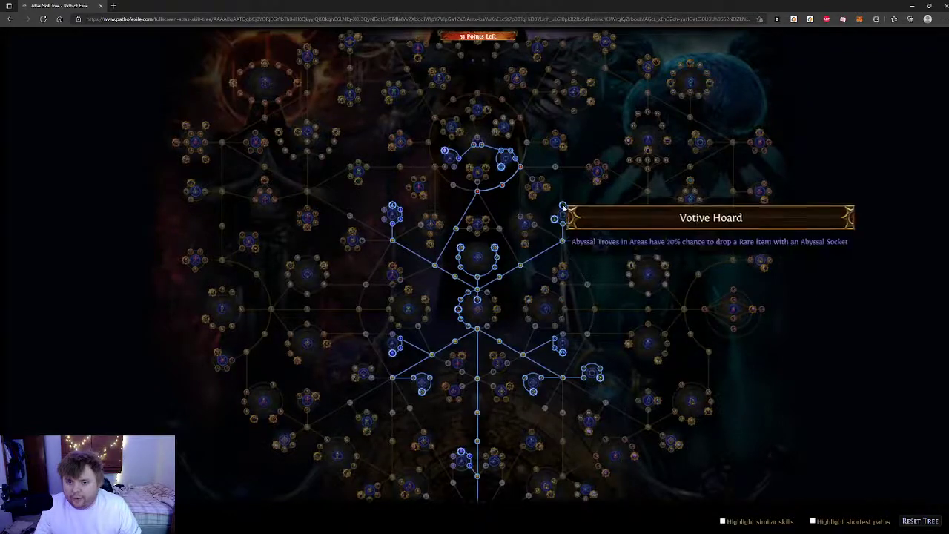
{"action": "left_click", "coordinate": [563, 207]}
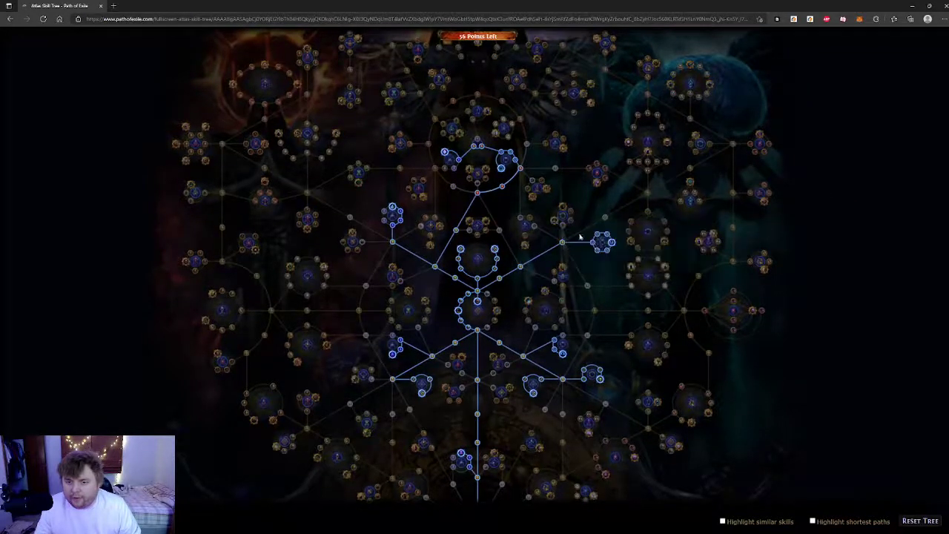
{"action": "left_click", "coordinate": [599, 378]}
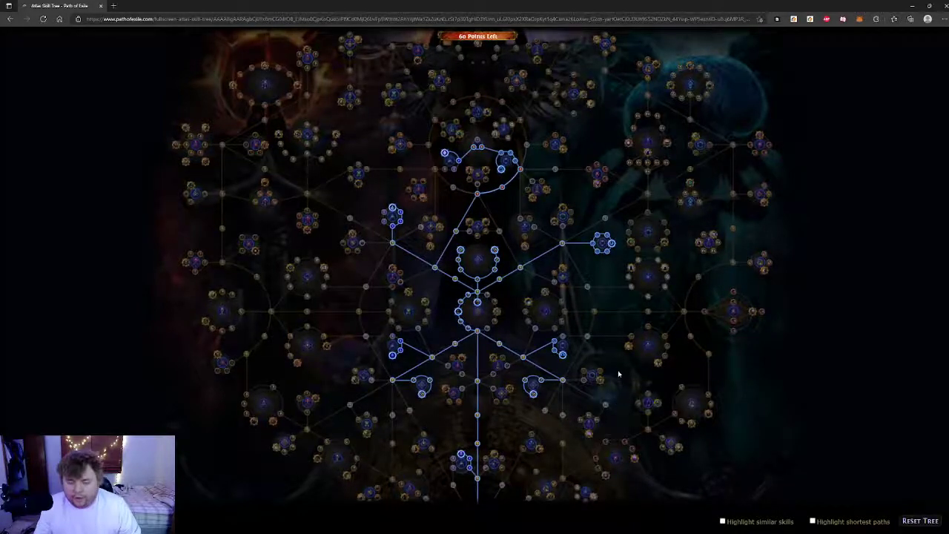
{"action": "left_click_drag", "start_coordinate": [613, 347], "coordinate": [615, 277]}
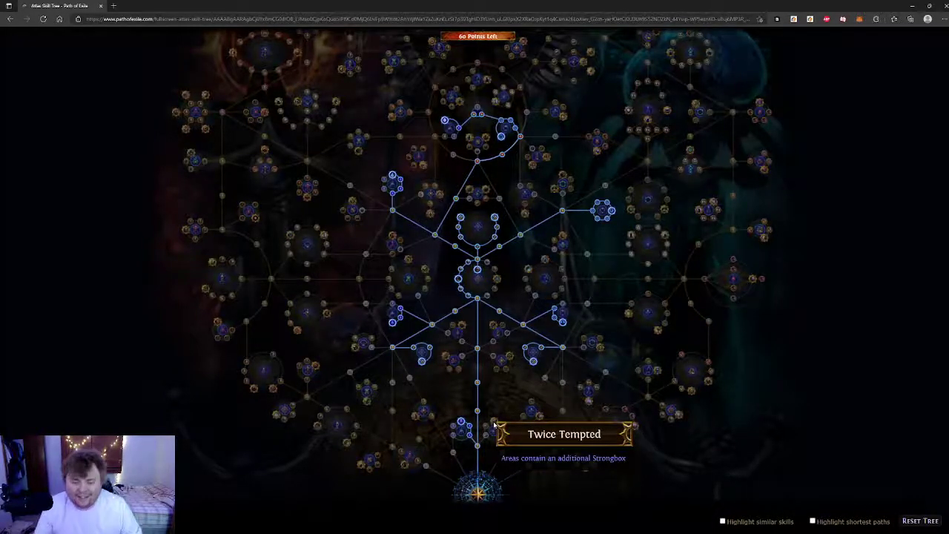
Leave the atlas tree and return to the Necromancer tree in Path of Building
{"action": "right_click", "coordinate": [511, 393]}
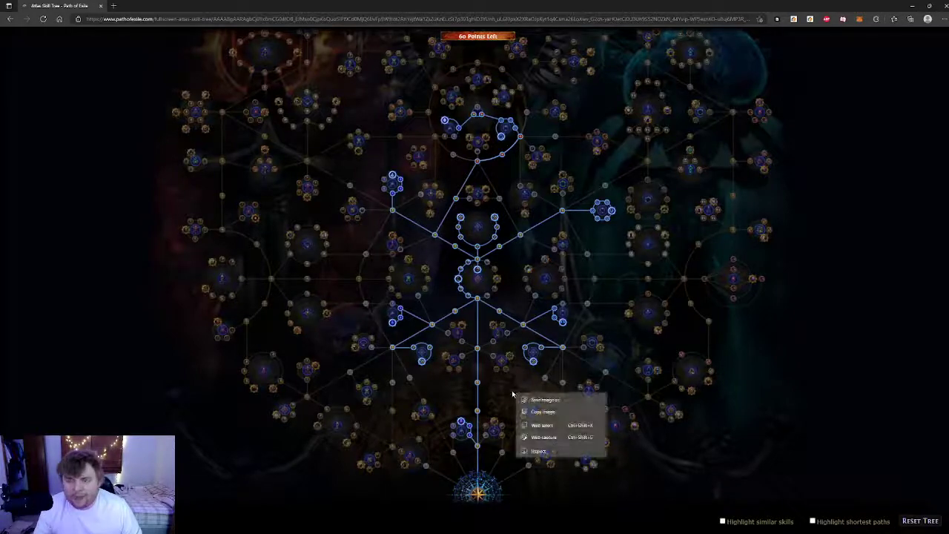
{"action": "left_click", "coordinate": [507, 394]}
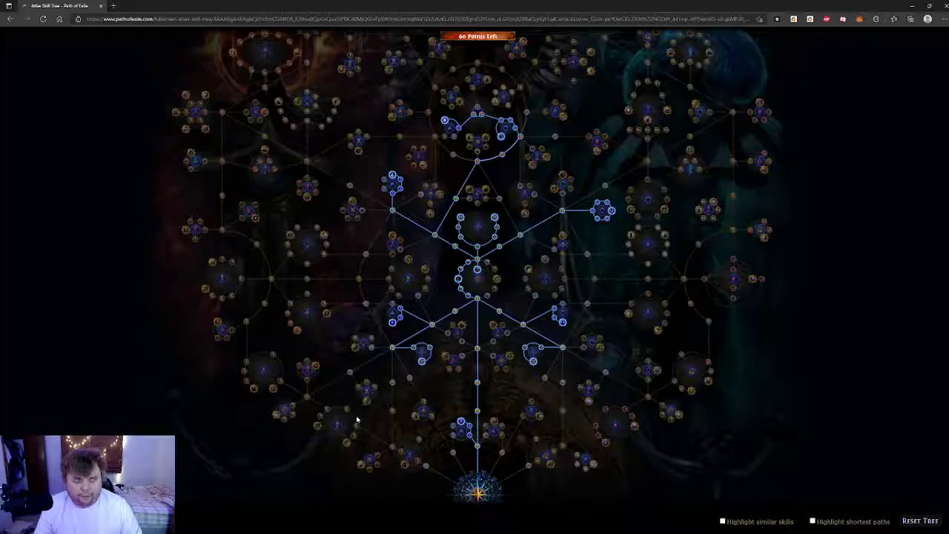
{"action": "left_click", "coordinate": [318, 529]}
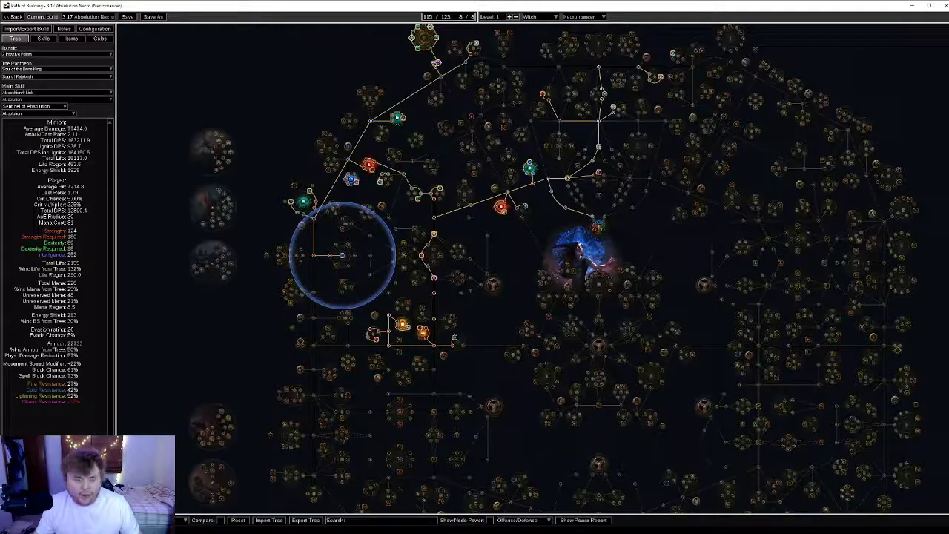
Allocate the left-column path to a notable, bringing the tree to 116 of 123 points
{"action": "left_click", "coordinate": [341, 458]}
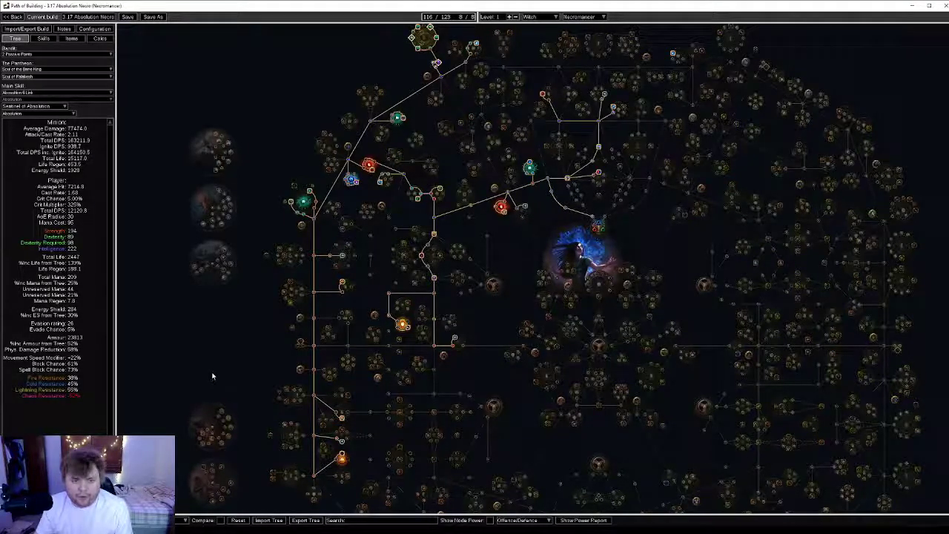
Zoom out, then zoom in on the Necromancer ascendancy showing 8 of 8 points allocated
{"action": "scroll", "coordinate": [275, 346], "scroll_direction": "down", "scroll_amount": 1}
{"action": "scroll", "coordinate": [282, 347], "scroll_direction": "down", "scroll_amount": 1}
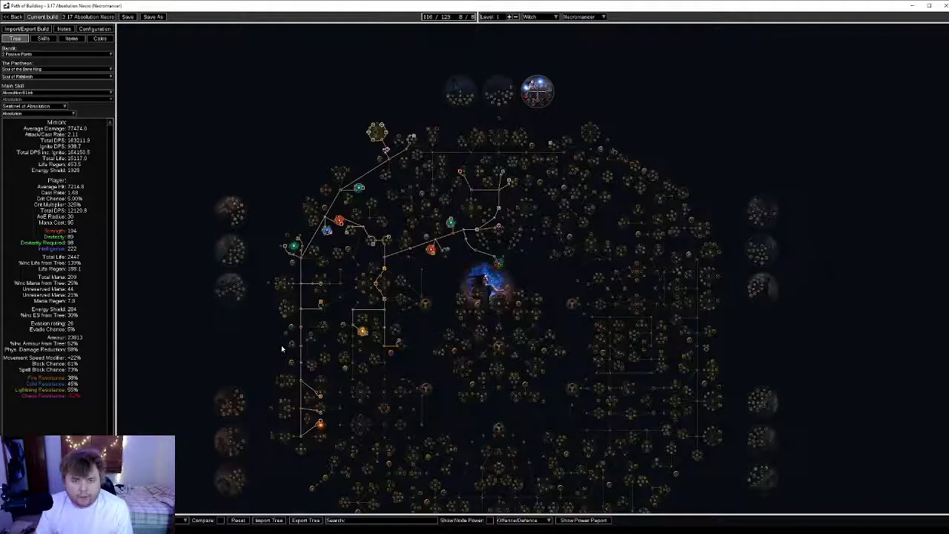
{"action": "scroll", "coordinate": [534, 141], "scroll_direction": "up", "scroll_amount": 3}
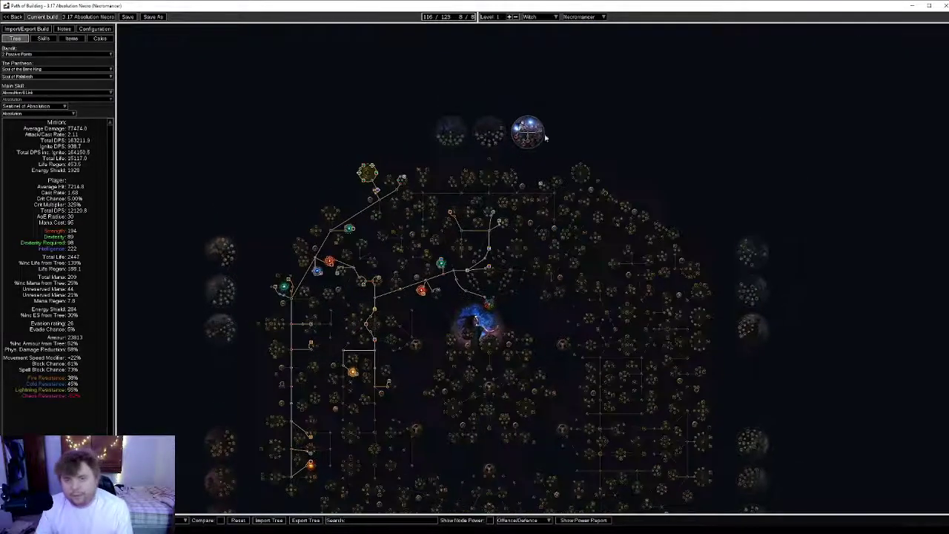
{"action": "scroll", "coordinate": [547, 207], "scroll_direction": "up", "scroll_amount": 2}
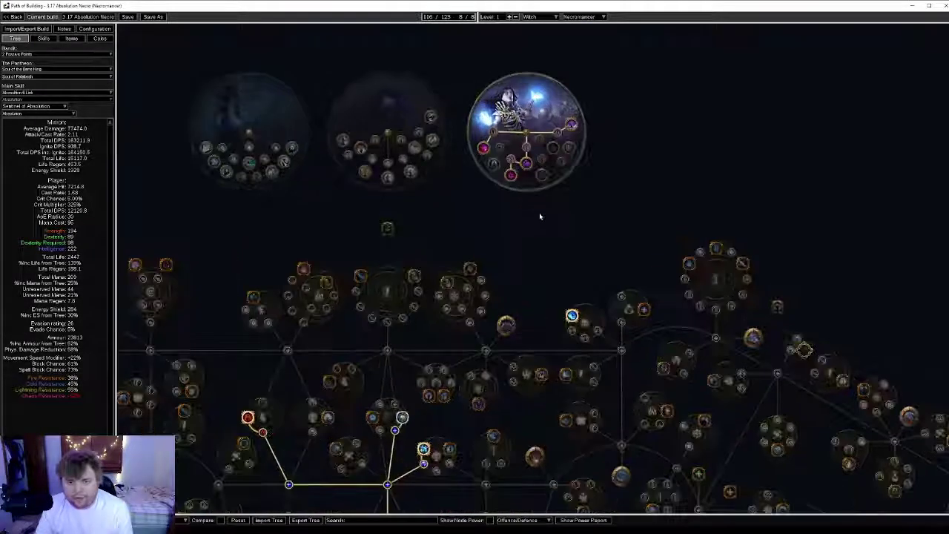